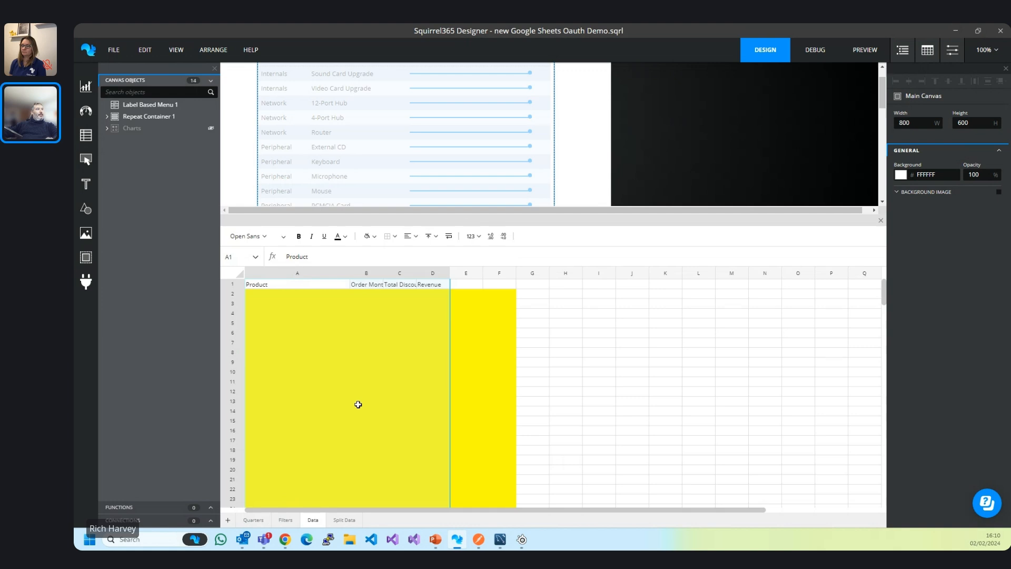
# Adjust the splitter between the design canvas and the spreadsheet pane.
pyautogui.moveTo(630, 215); pyautogui.dragTo(628, 304)
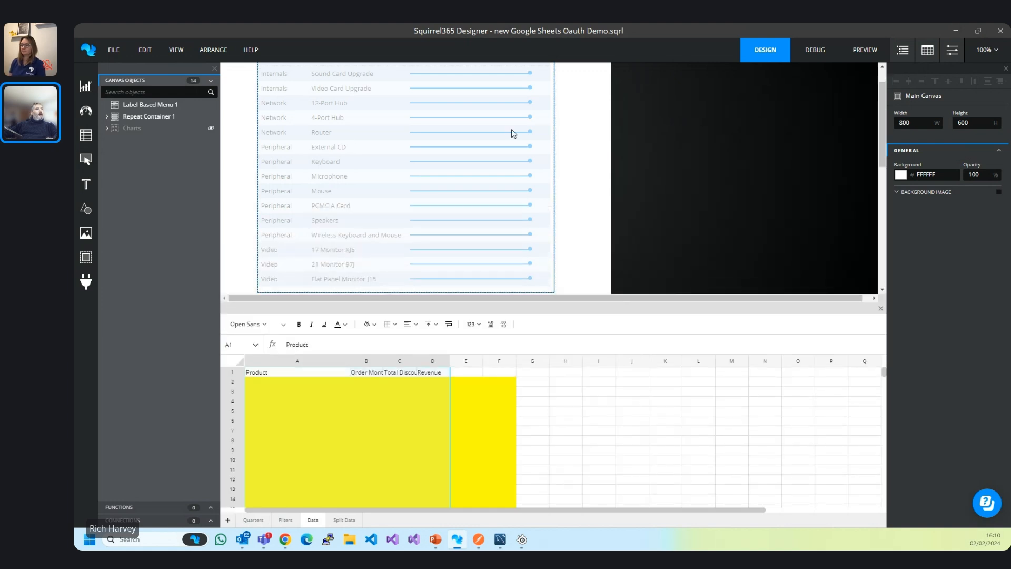
pyautogui.scroll(1, 539, 181)
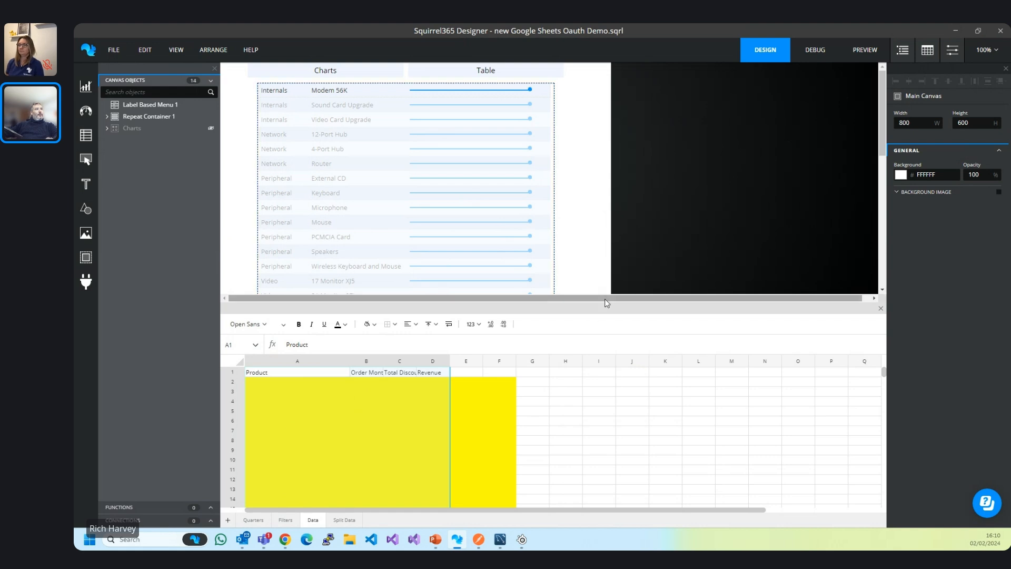
pyautogui.moveTo(603, 302); pyautogui.dragTo(603, 245)
# Check the function types, then expand Connections and list the available connection types.
pyautogui.click(142, 507)
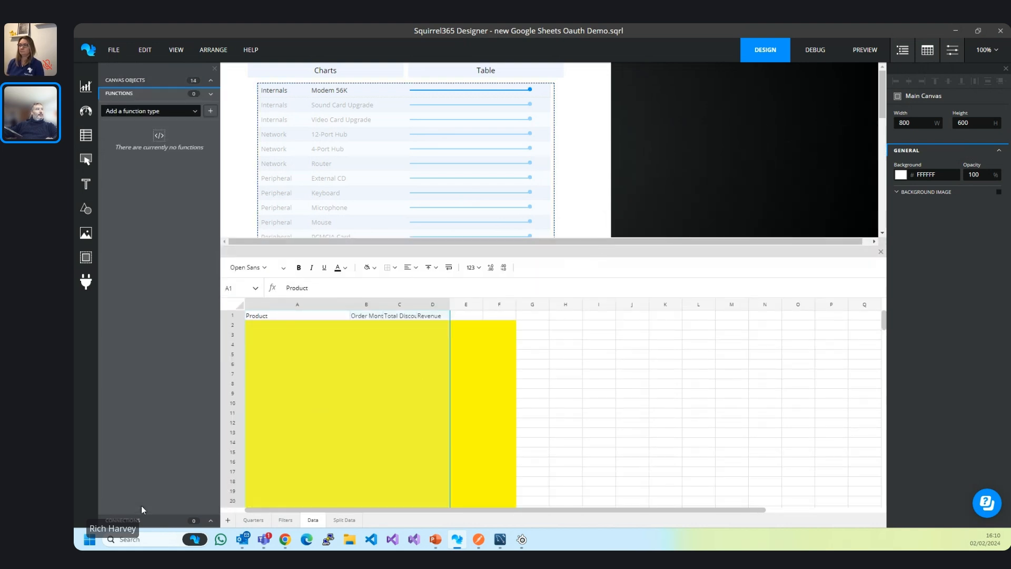
pyautogui.click(144, 112)
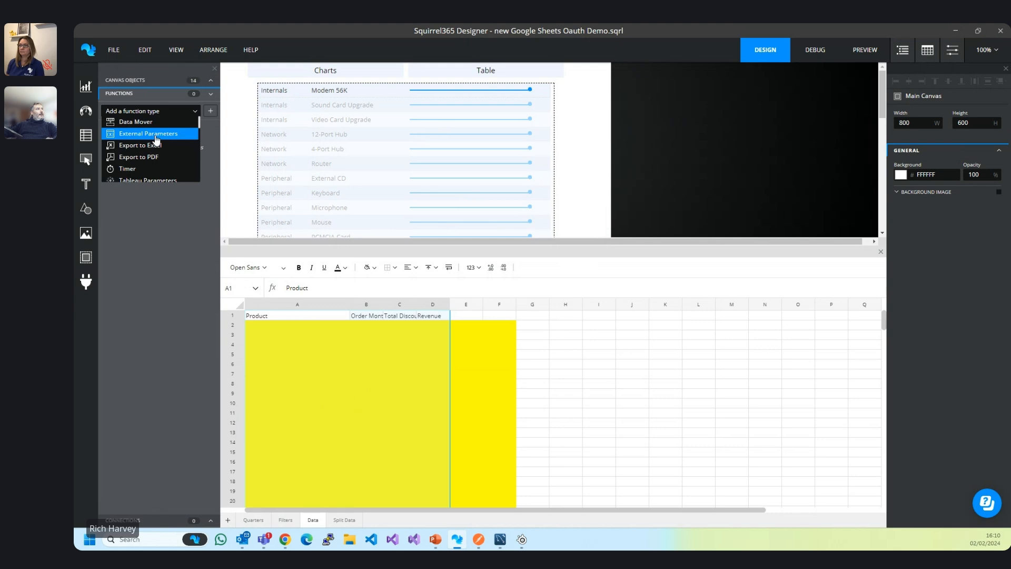
pyautogui.click(151, 94)
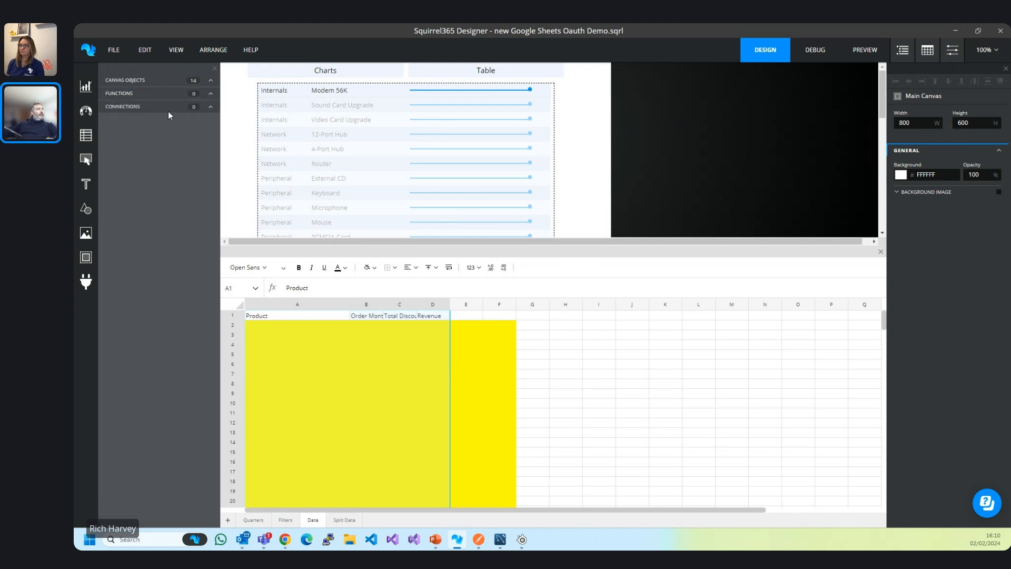
pyautogui.click(169, 109)
pyautogui.click(184, 126)
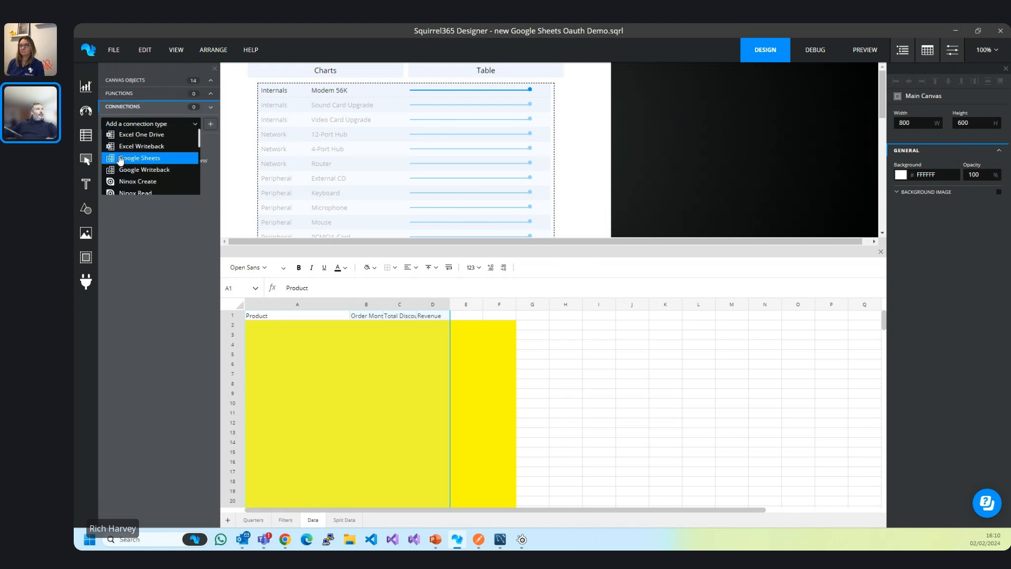
# Add a Google Sheets connection and try linking a new Google account, then close the account chooser.
pyautogui.click(127, 159)
pyautogui.click(210, 124)
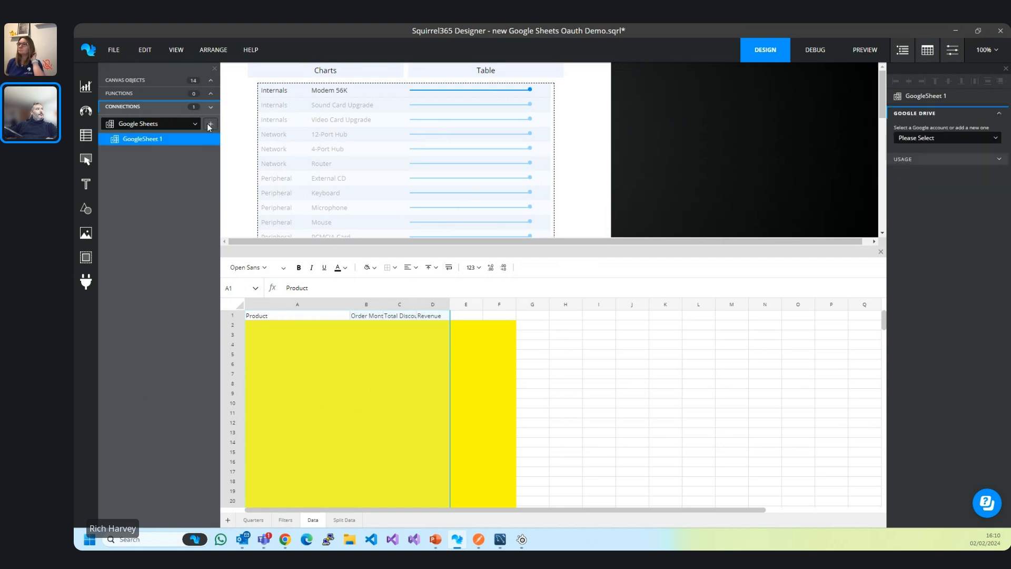
pyautogui.click(920, 138)
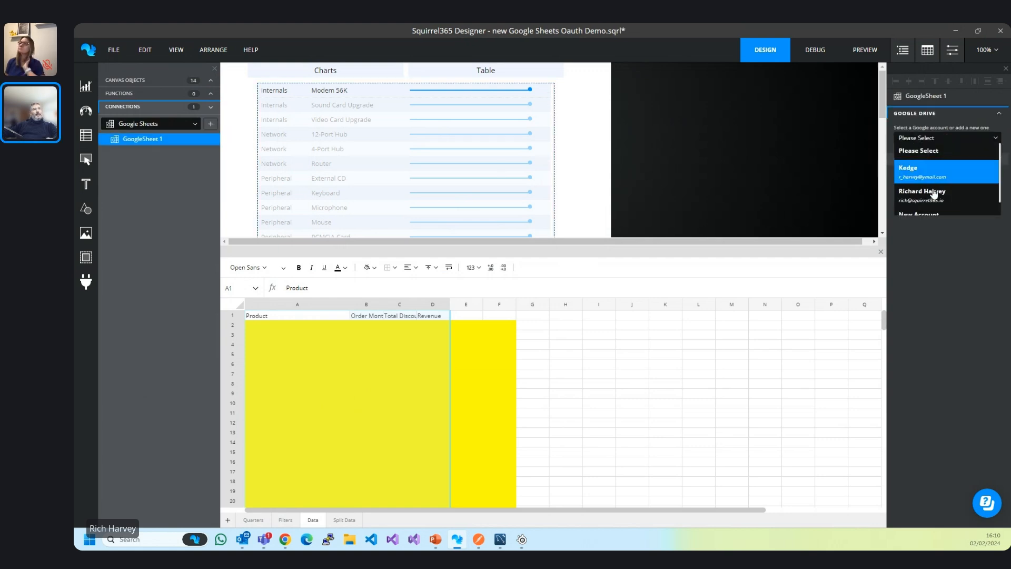
pyautogui.scroll(-1, 938, 180)
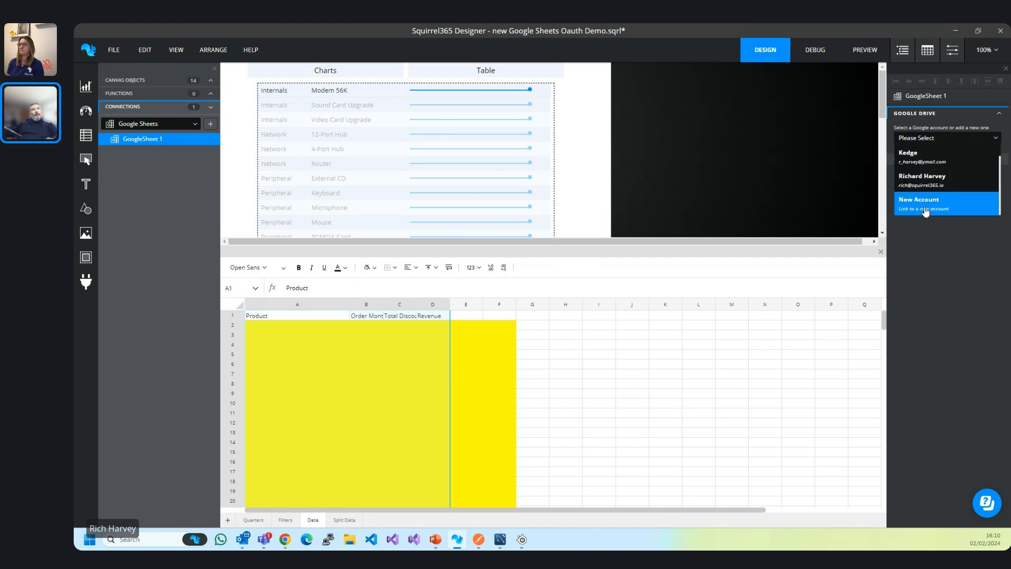
pyautogui.click(923, 215)
pyautogui.scroll(-2, 594, 287)
pyautogui.scroll(2, 453, 266)
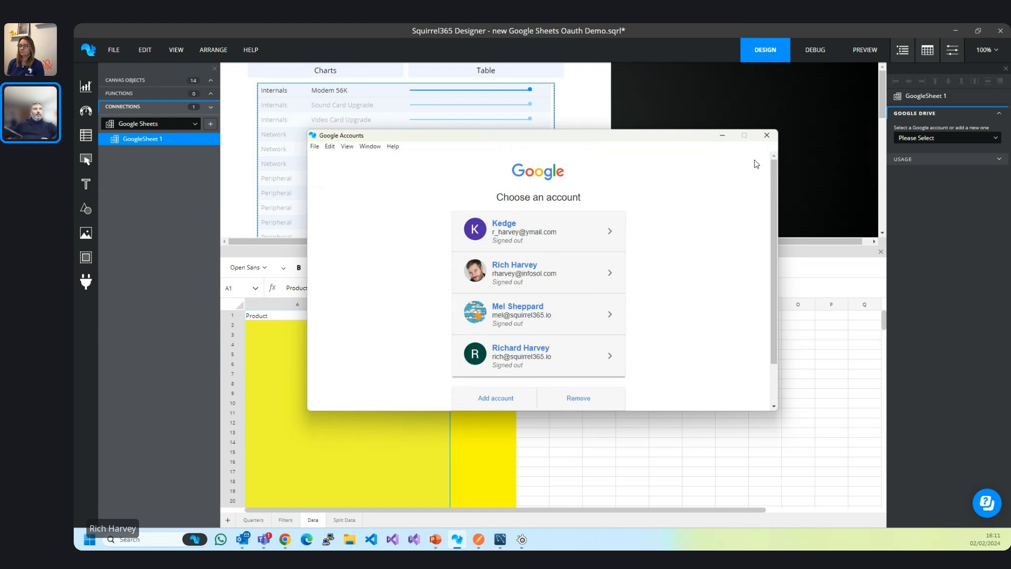
pyautogui.click(762, 141)
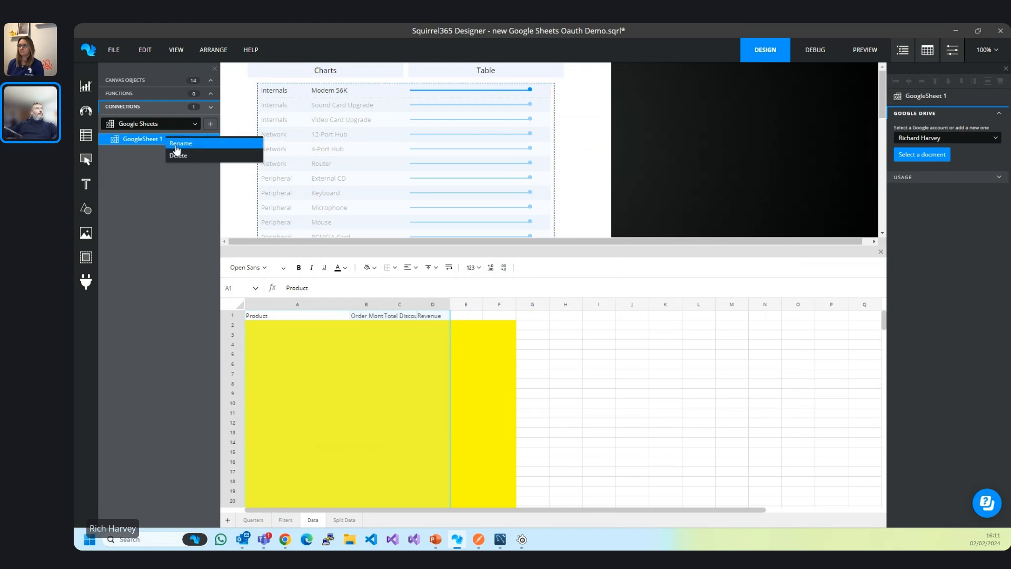
# Replace GoogleSheet 1 with a fresh Google Sheets connection on the company Google account, ready to pick a document.
pyautogui.rightClick(170, 144)
pyautogui.click(179, 159)
pyautogui.click(210, 123)
pyautogui.click(915, 139)
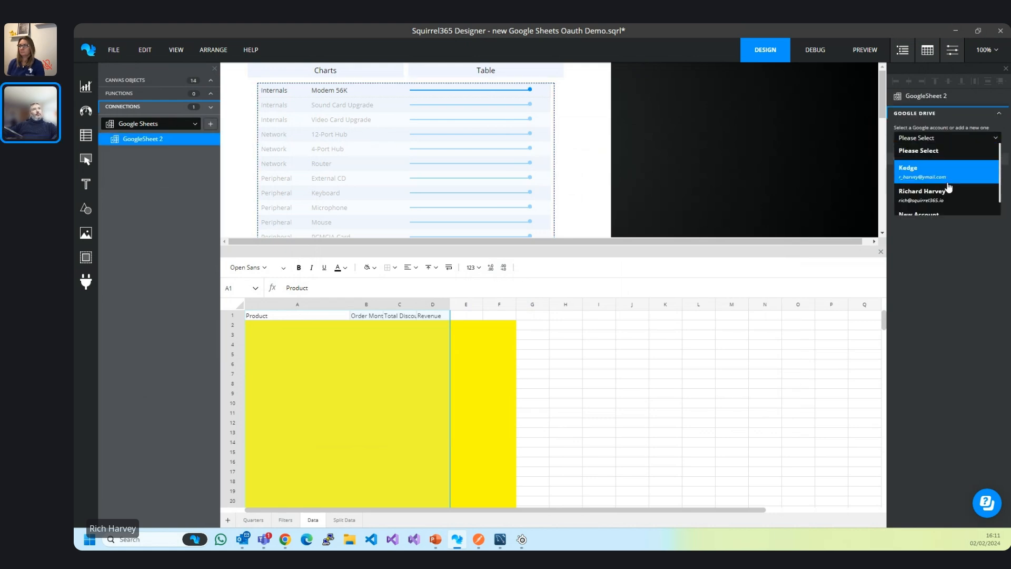
pyautogui.click(944, 203)
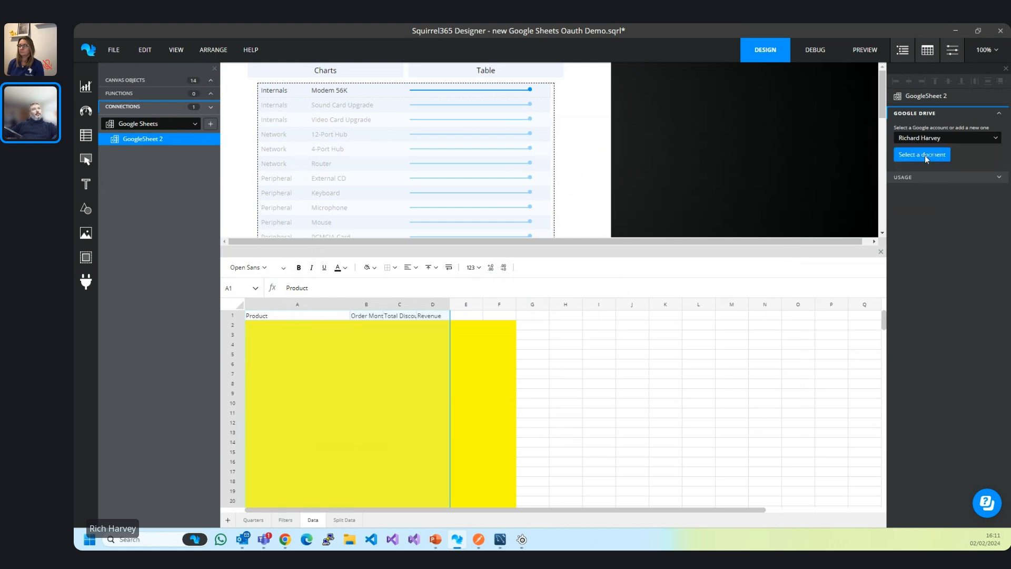
pyautogui.click(925, 156)
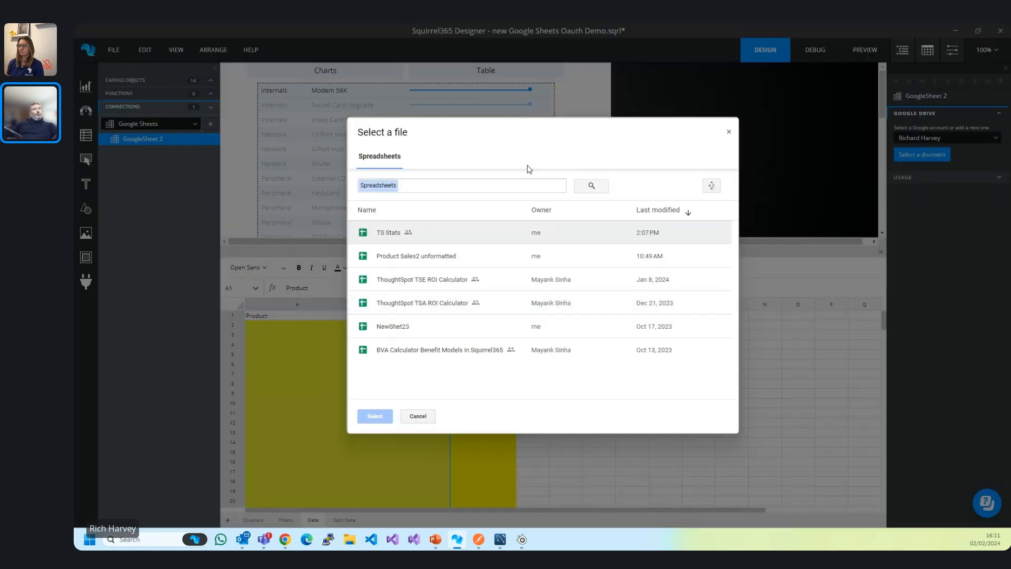
# Link the Product Sales2 unformatted spreadsheet's Report 1 worksheet, inserting into a range of an existing sheet.
pyautogui.click(450, 256)
pyautogui.click(387, 416)
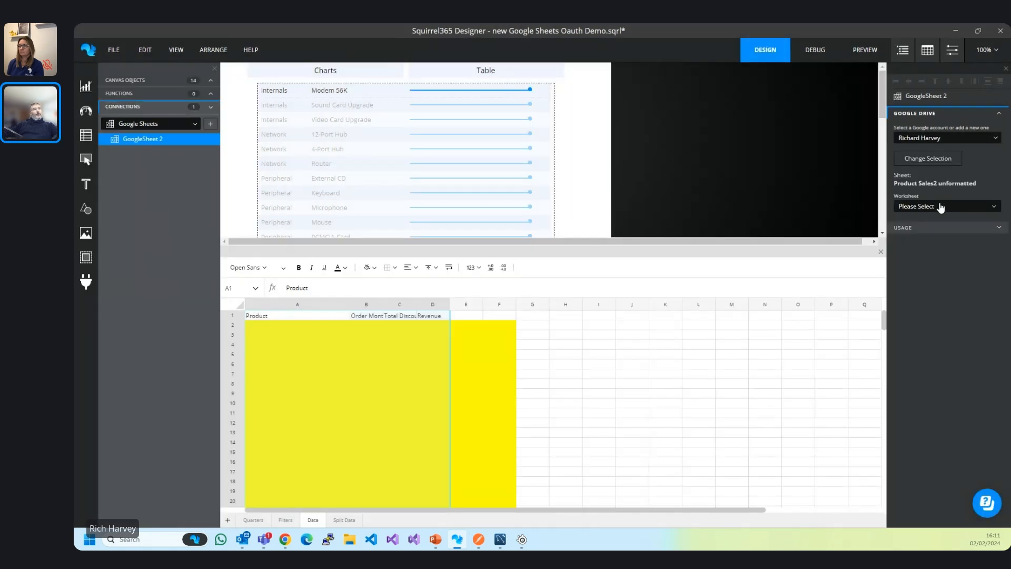
pyautogui.click(908, 209)
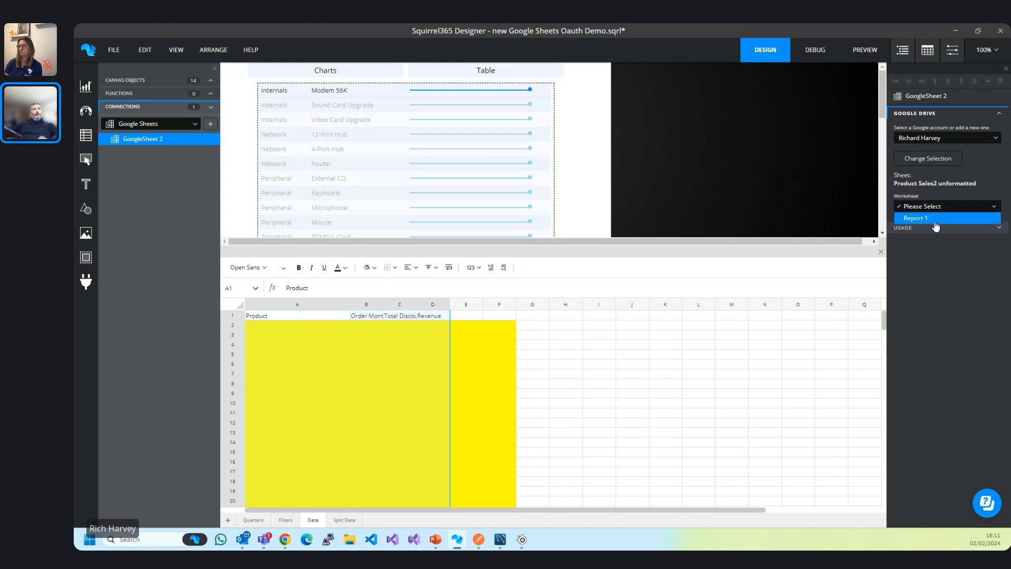
pyautogui.click(936, 225)
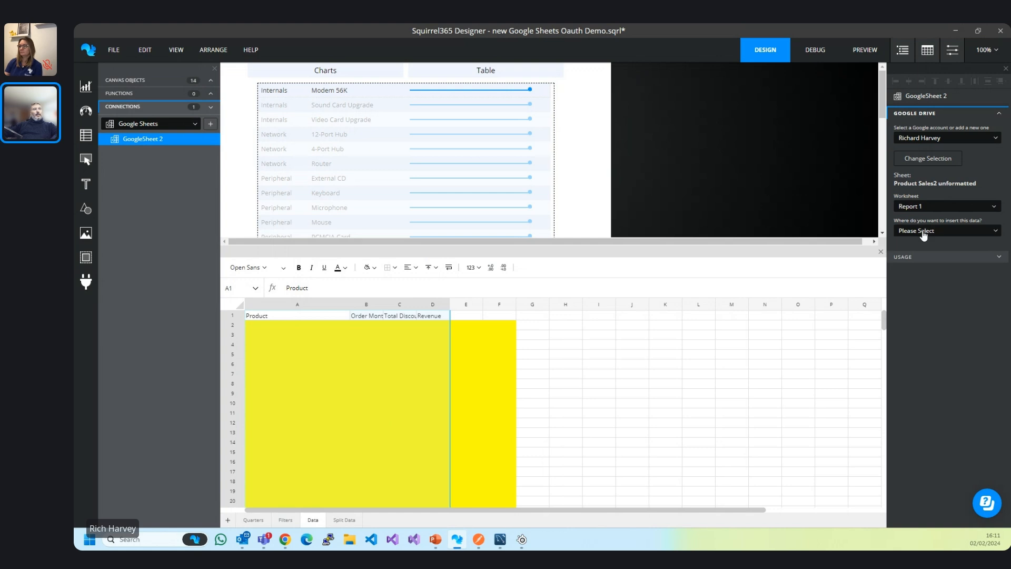
pyautogui.click(924, 233)
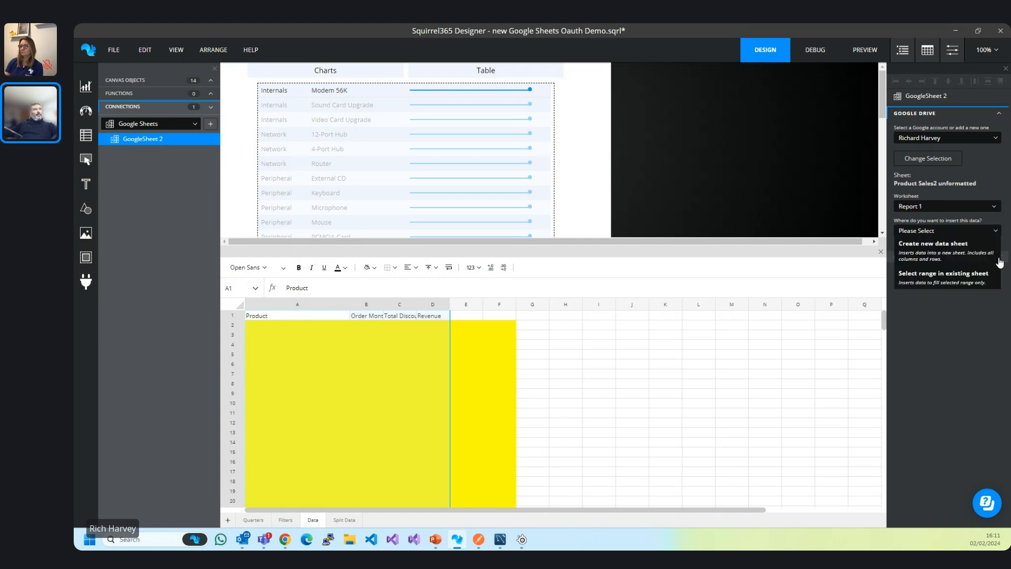
pyautogui.click(931, 279)
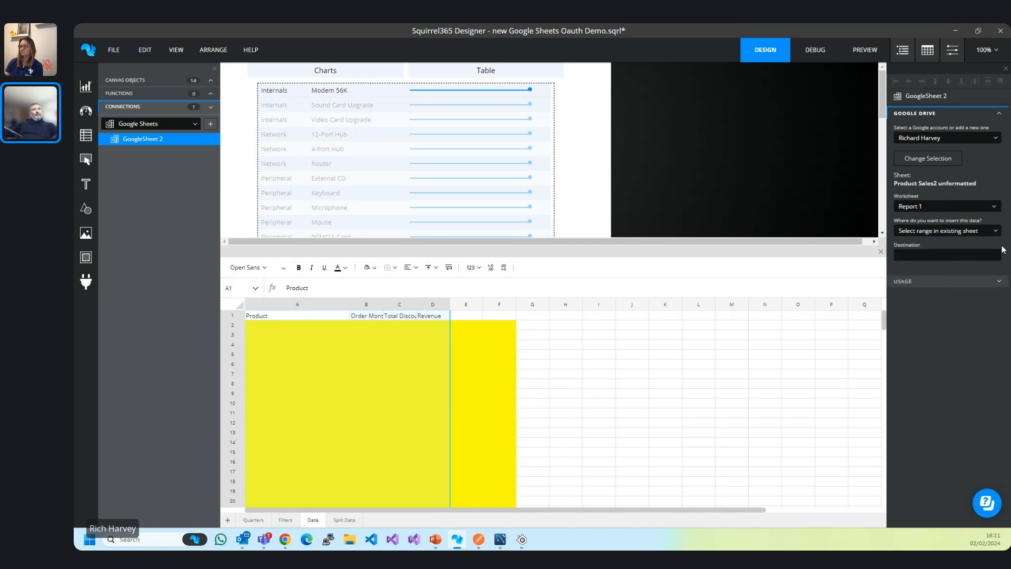
# Set the destination range to Data!A2:D194.
pyautogui.click(997, 245)
pyautogui.click(261, 156)
pyautogui.scroll(-4, 411, 254)
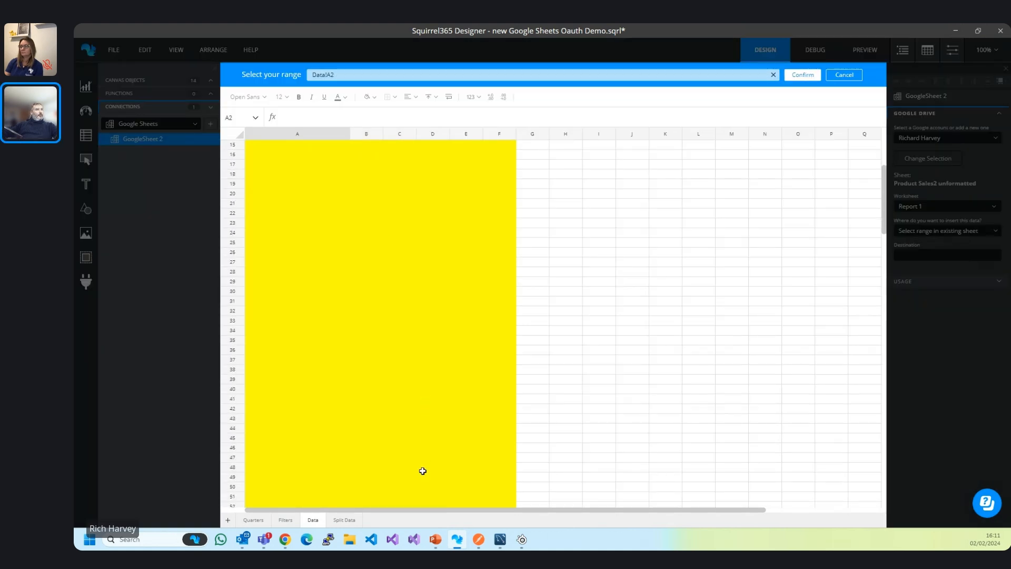
pyautogui.scroll(-1, 884, 220)
pyautogui.moveTo(884, 220); pyautogui.dragTo(876, 481)
pyautogui.keyDown('shift'); pyautogui.click(470, 503); pyautogui.keyUp('shift')
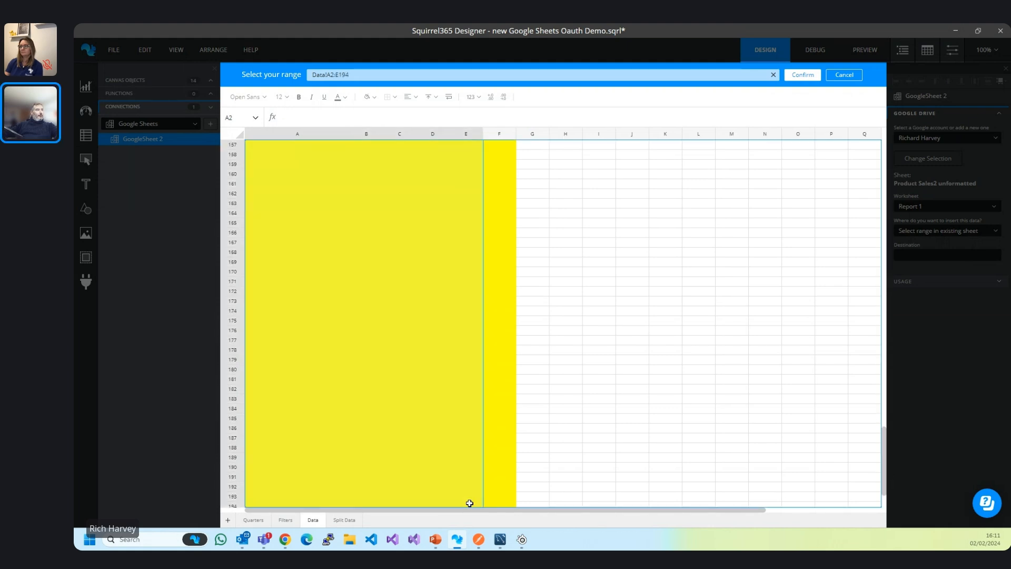
pyautogui.keyDown('shift'); pyautogui.click(447, 504); pyautogui.keyUp('shift')
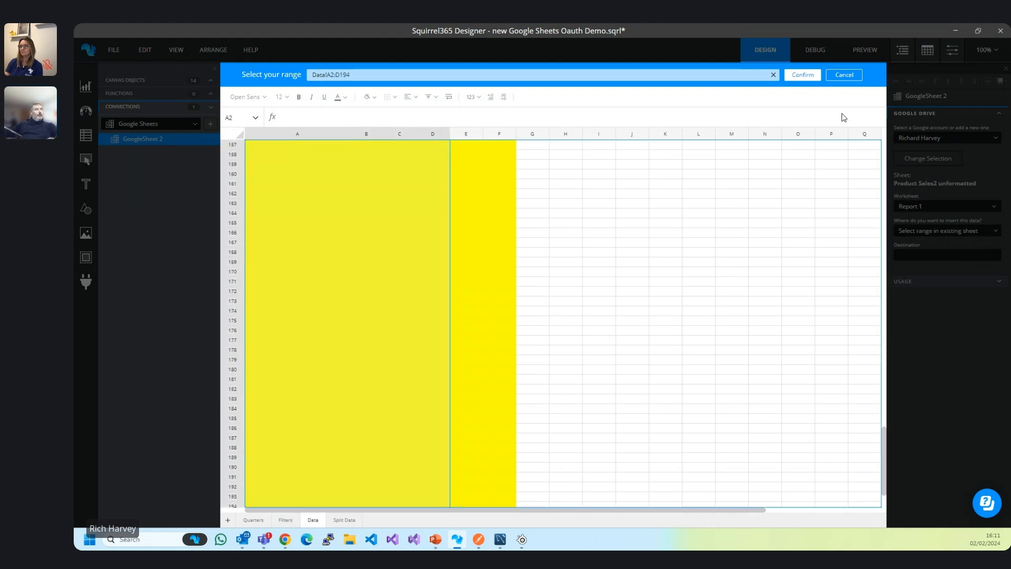
pyautogui.click(810, 74)
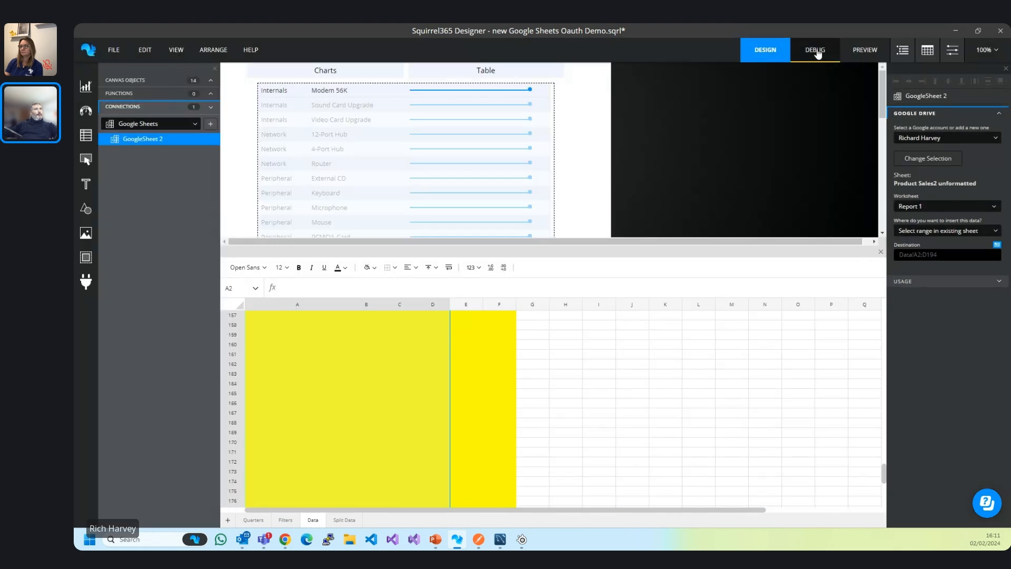
pyautogui.click(816, 51)
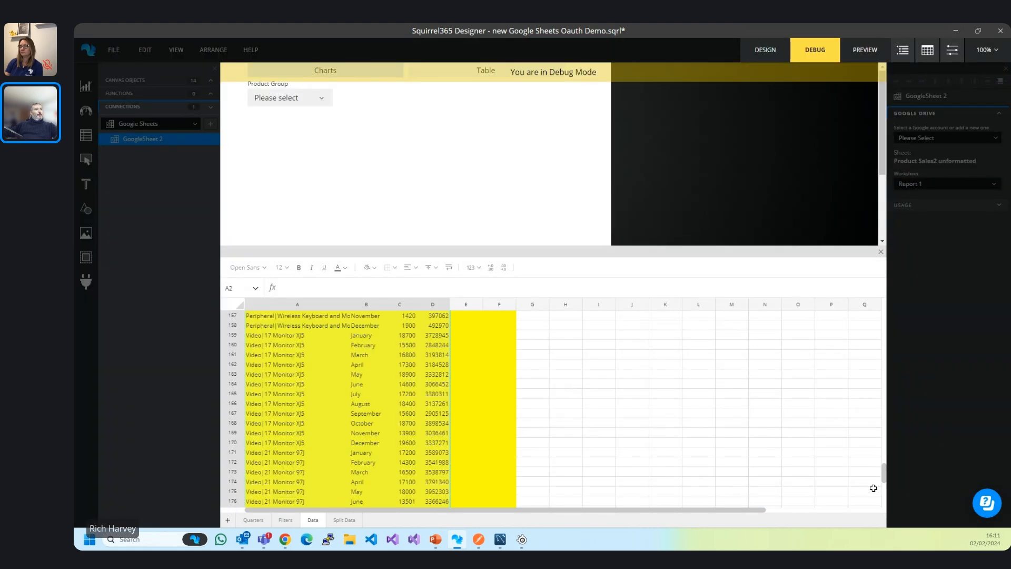
pyautogui.moveTo(884, 486); pyautogui.dragTo(887, 294)
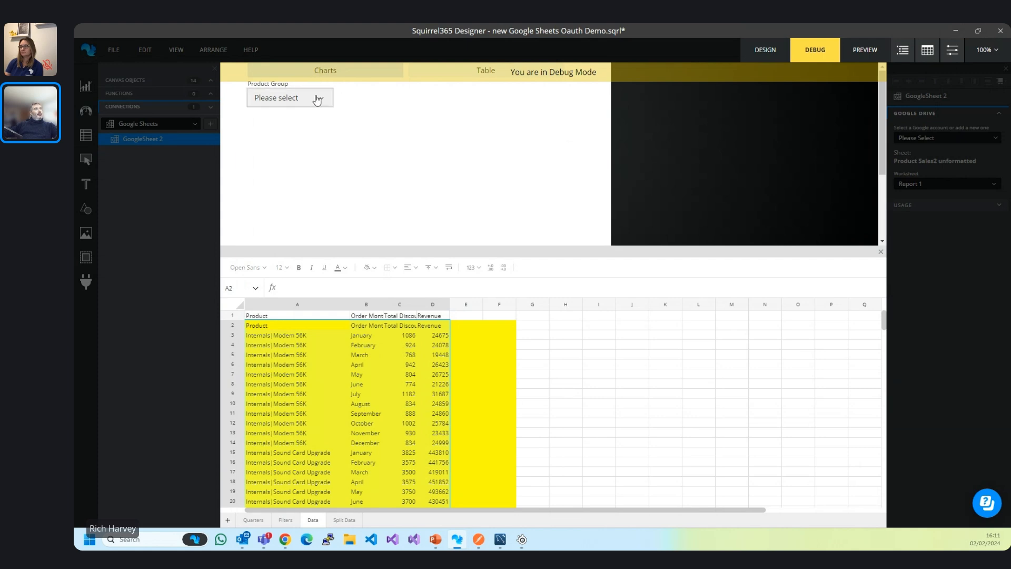
pyautogui.click(315, 99)
pyautogui.click(292, 130)
pyautogui.click(419, 98)
pyautogui.click(389, 121)
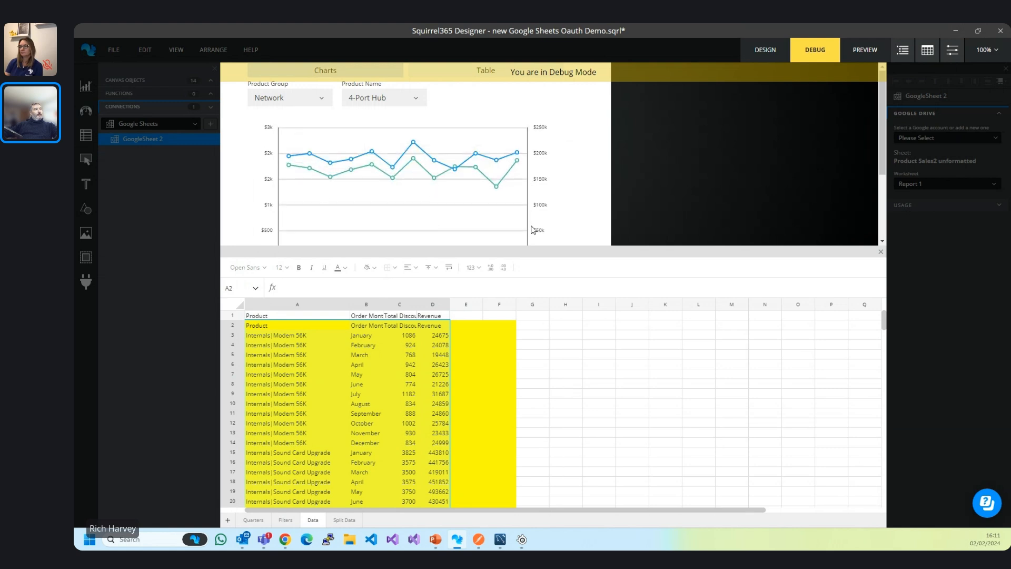
pyautogui.click(480, 73)
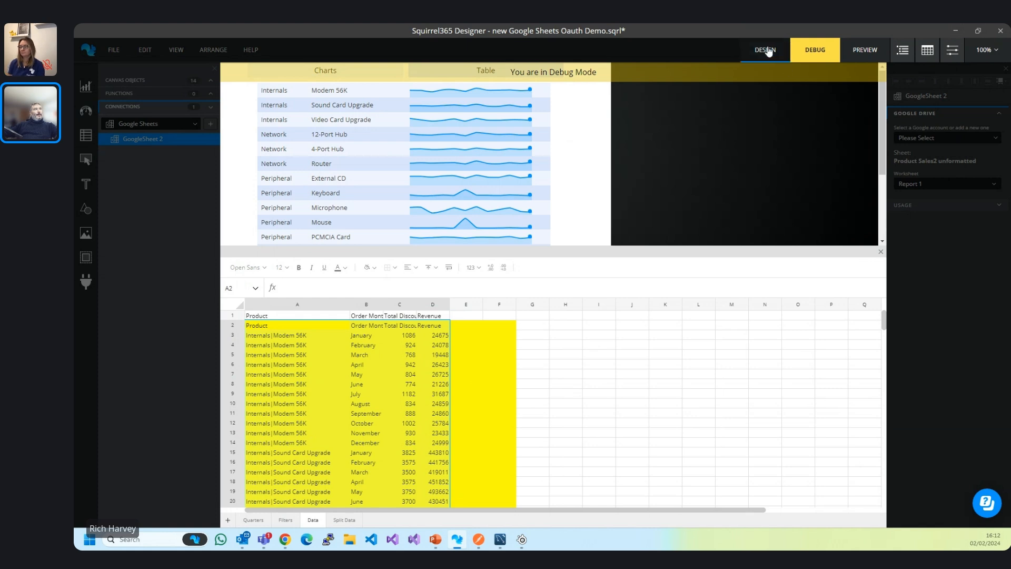
pyautogui.click(768, 49)
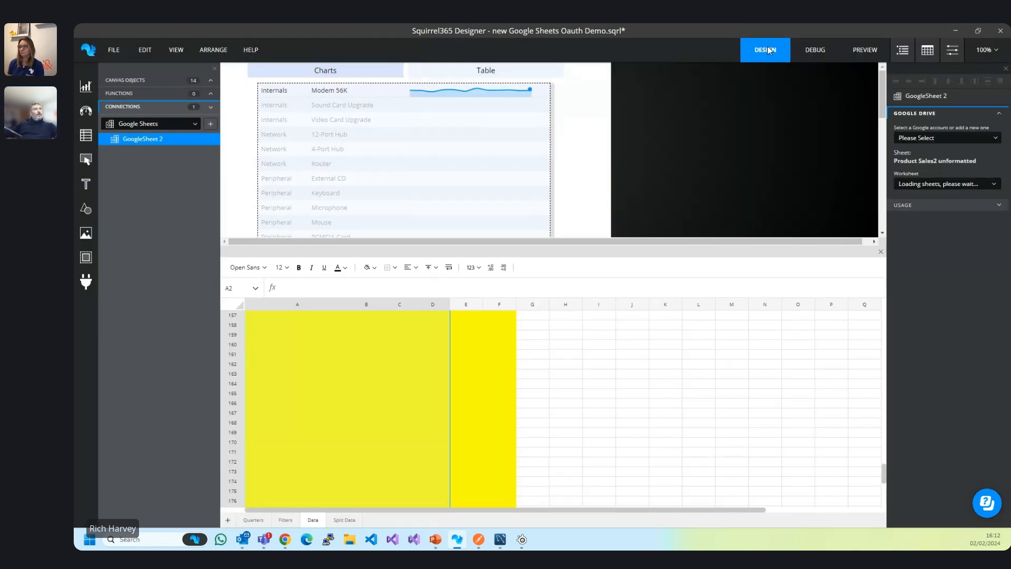
# Open the recent project Google Writeback Simple Demo.sqrl, discarding changes to the current project.
pyautogui.click(114, 51)
pyautogui.moveTo(128, 92)
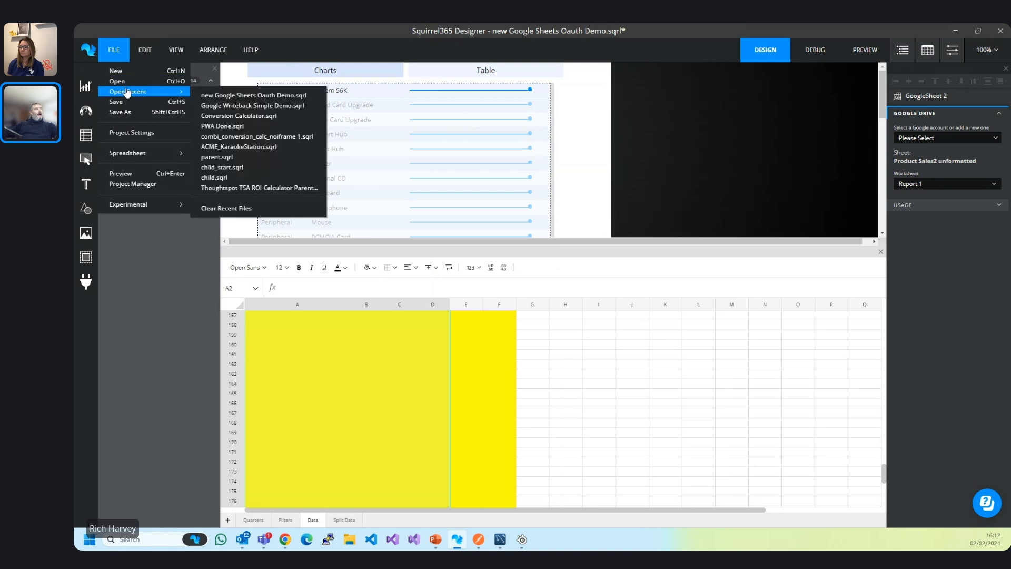
pyautogui.click(233, 105)
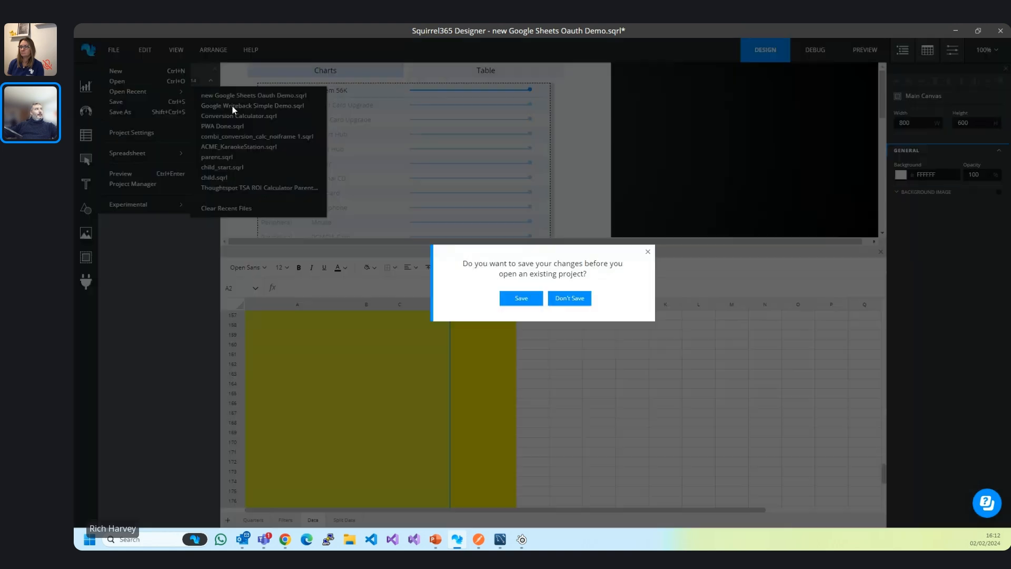
pyautogui.click(575, 299)
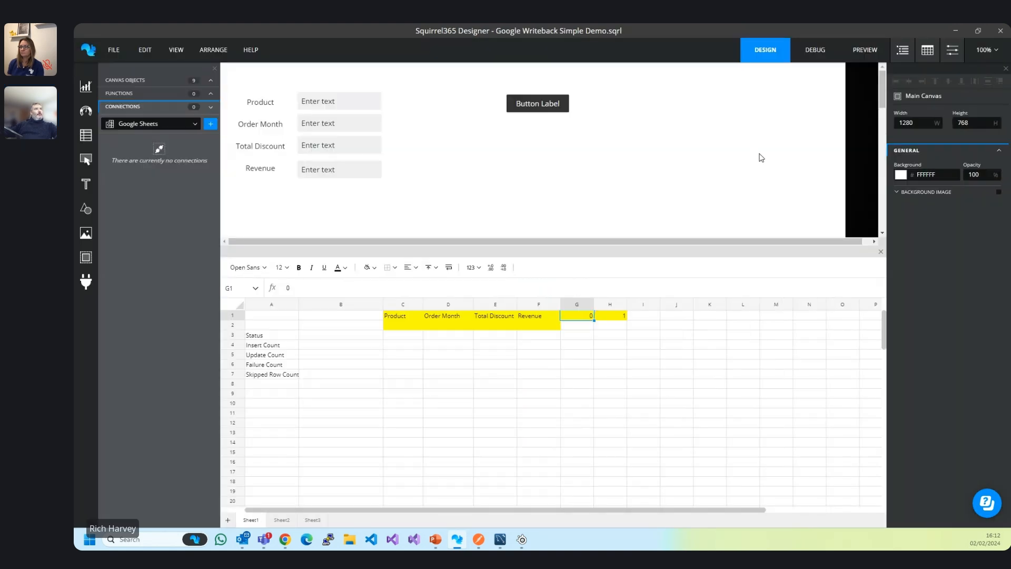
# Restore the Designer window, bring the Google Sheet alongside and select cell A196.
pyautogui.click(979, 33)
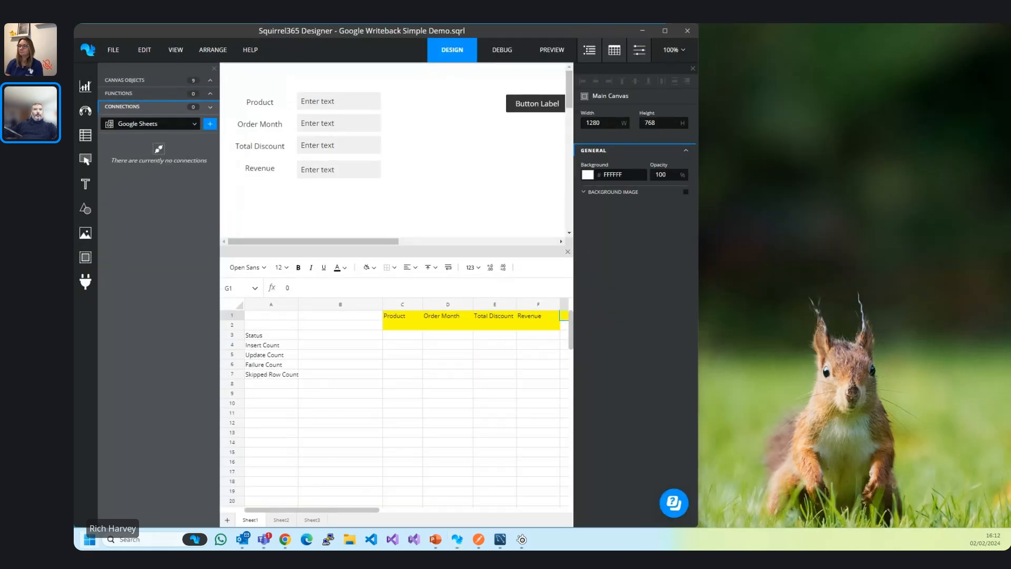
pyautogui.hotkey('alt', 'Tab')
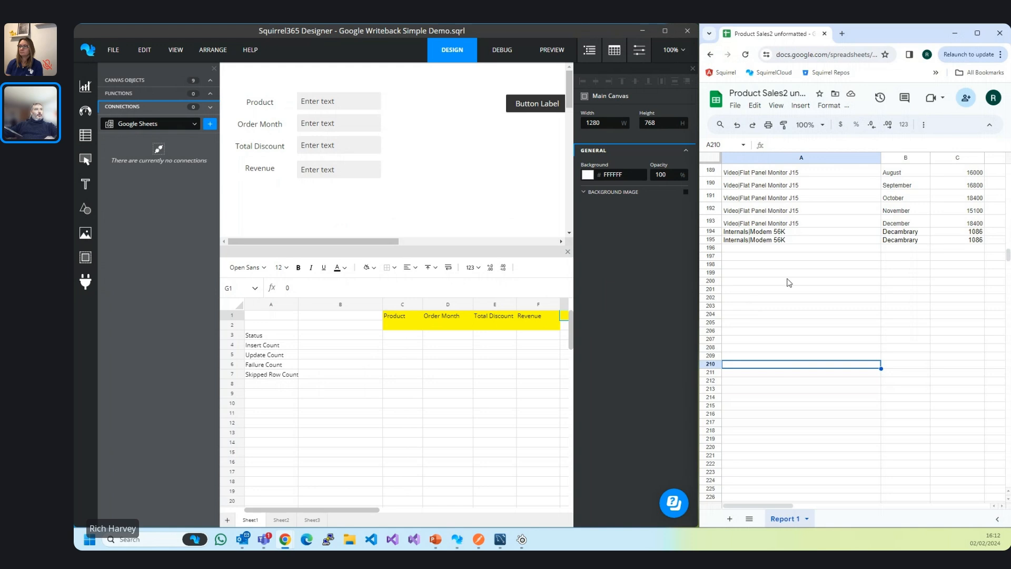
pyautogui.scroll(8, 815, 254)
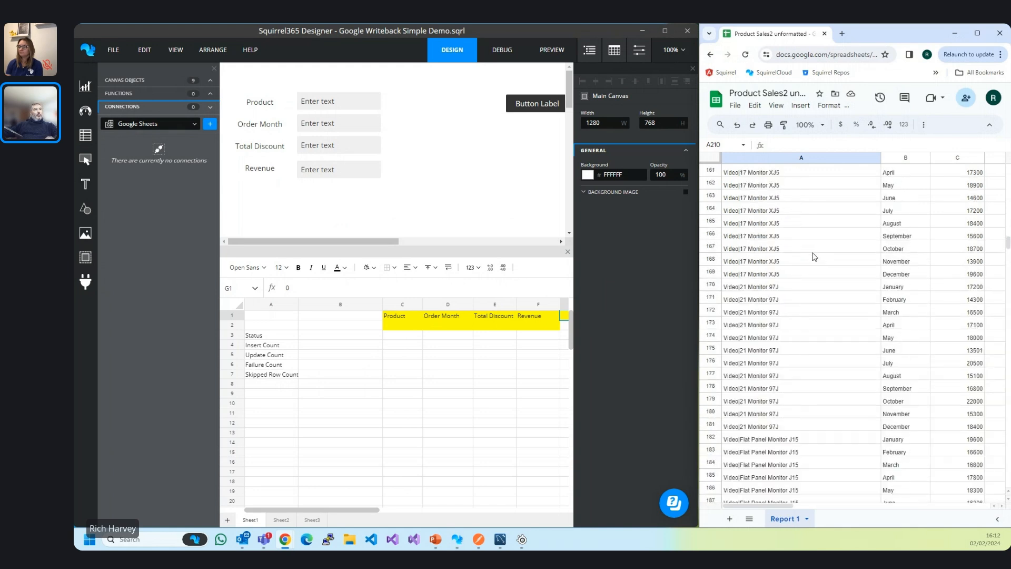
pyautogui.scroll(-6, 813, 258)
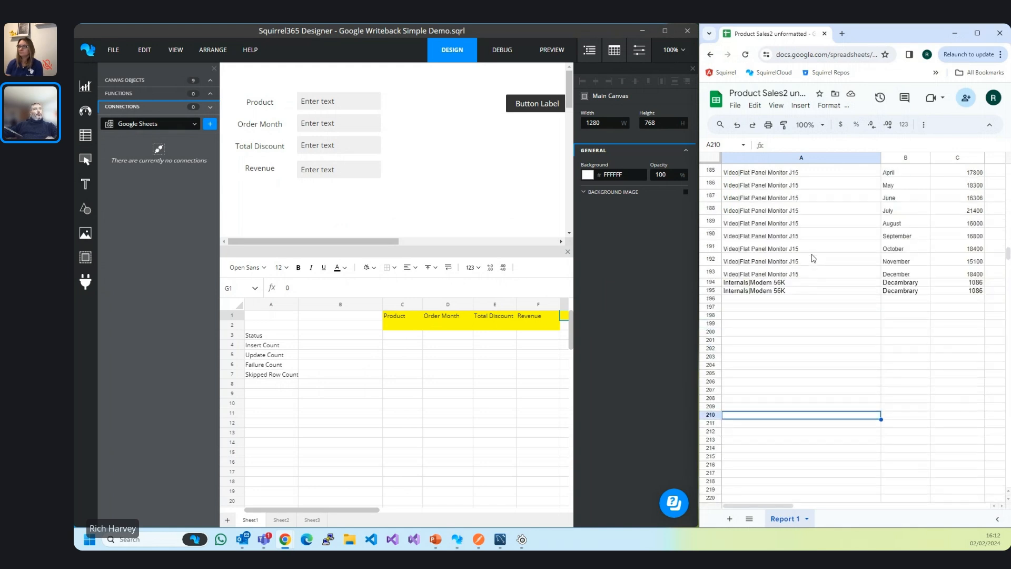
pyautogui.click(778, 299)
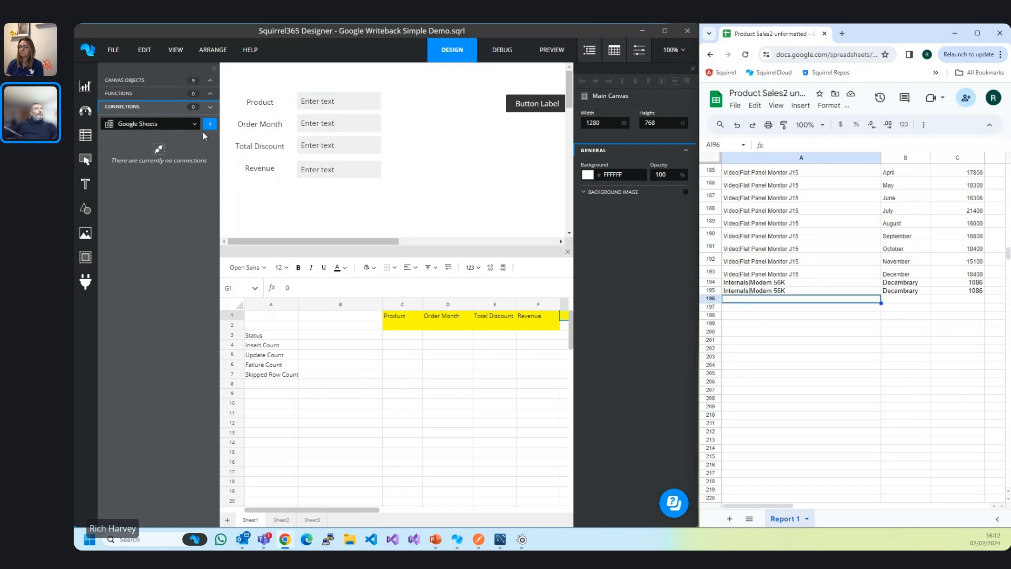
pyautogui.click(502, 58)
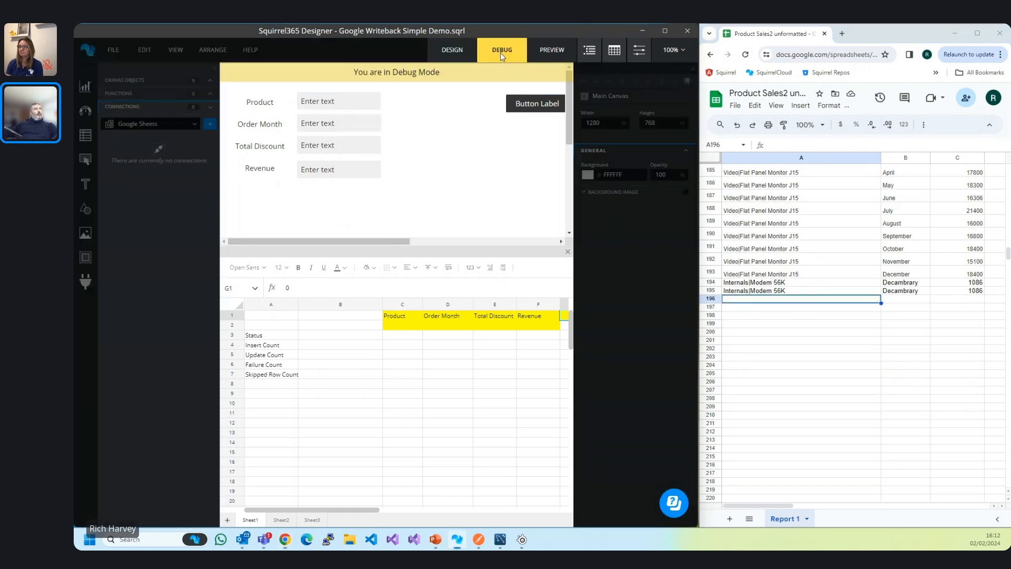
pyautogui.click(327, 102)
pyautogui.write('123')
pyautogui.press('Tab')
pyautogui.write('123')
pyautogui.press('Tab')
pyautogui.write('123')
pyautogui.press('Tab')
pyautogui.write('123')
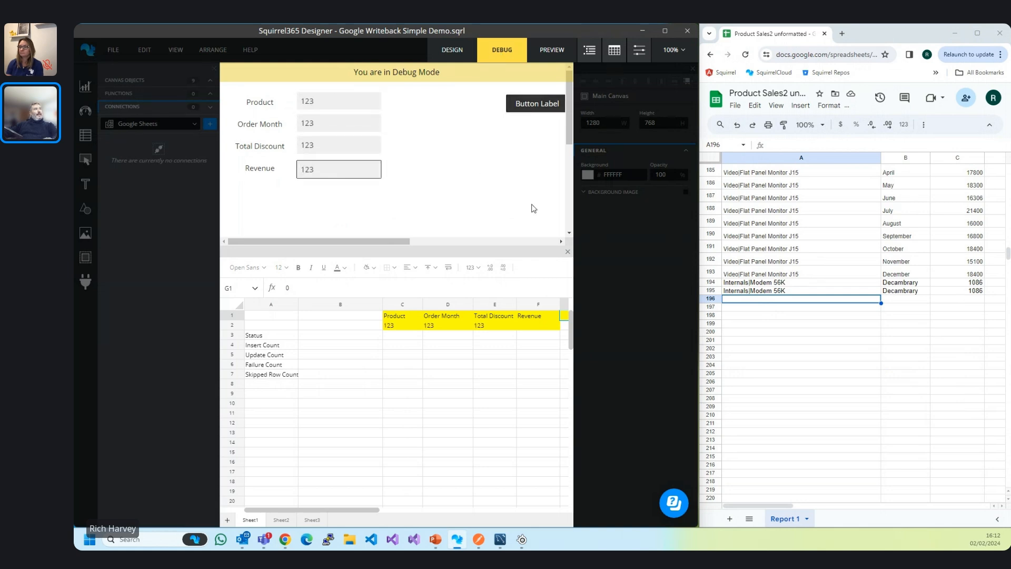
pyautogui.moveTo(369, 512); pyautogui.dragTo(415, 512)
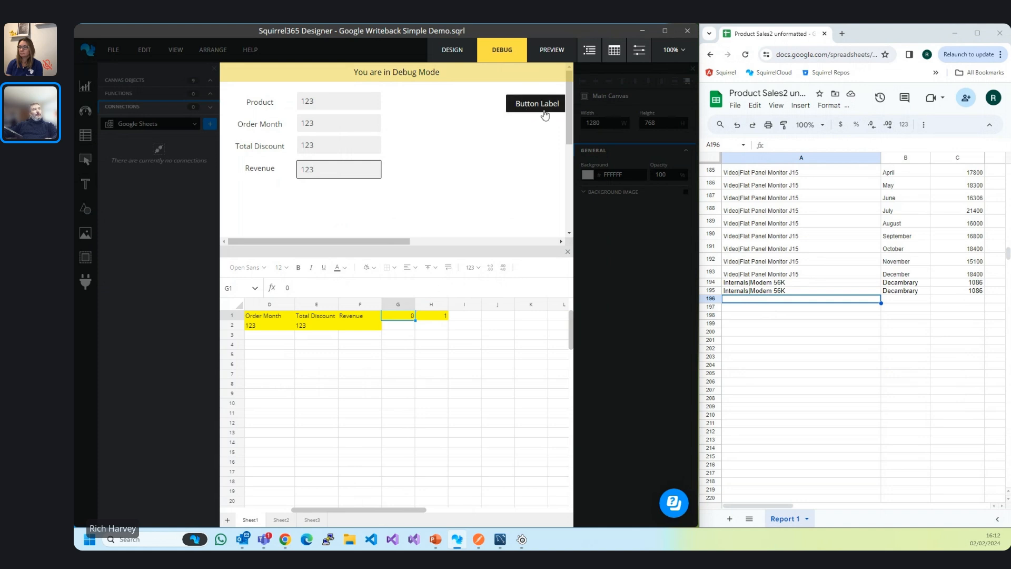
pyautogui.click(542, 109)
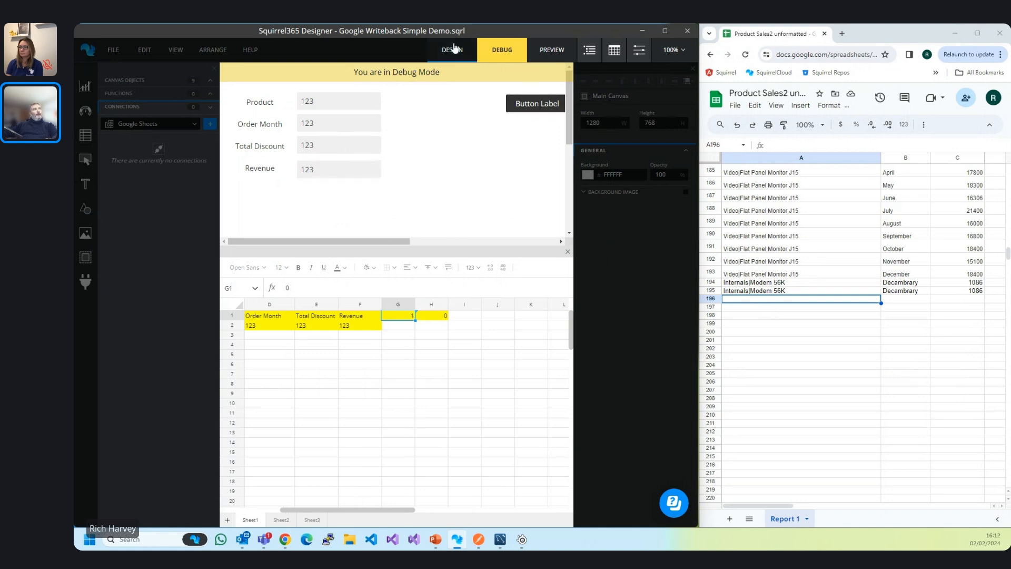
pyautogui.click(451, 49)
# Add a Google Writeback connection using the signed-in Google account.
pyautogui.click(186, 131)
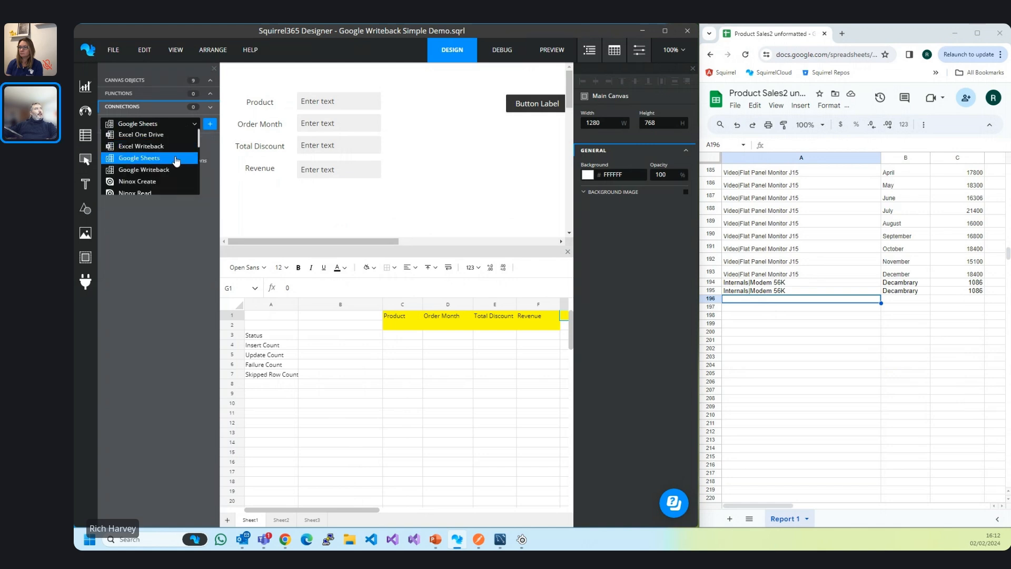
pyautogui.click(170, 167)
pyautogui.click(209, 125)
pyautogui.click(610, 140)
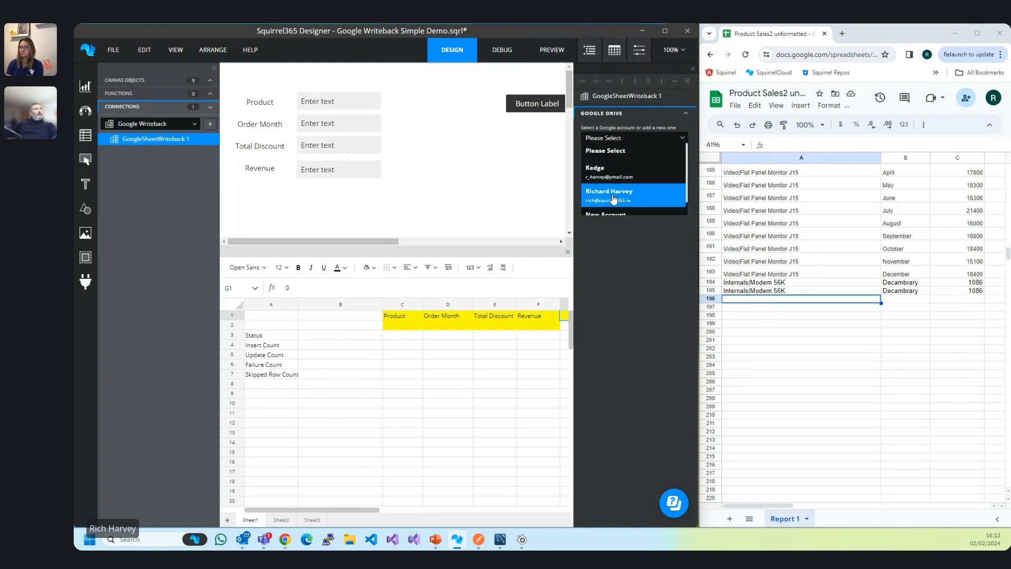
pyautogui.click(613, 199)
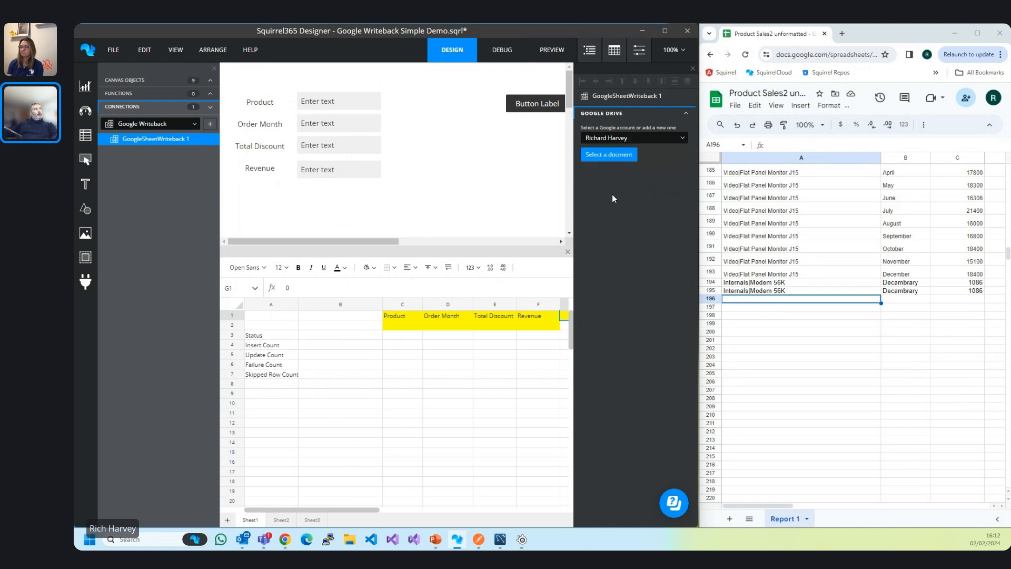
# Link the writeback to the Product Sales2 unformatted spreadsheet's Report 1 worksheet.
pyautogui.click(609, 158)
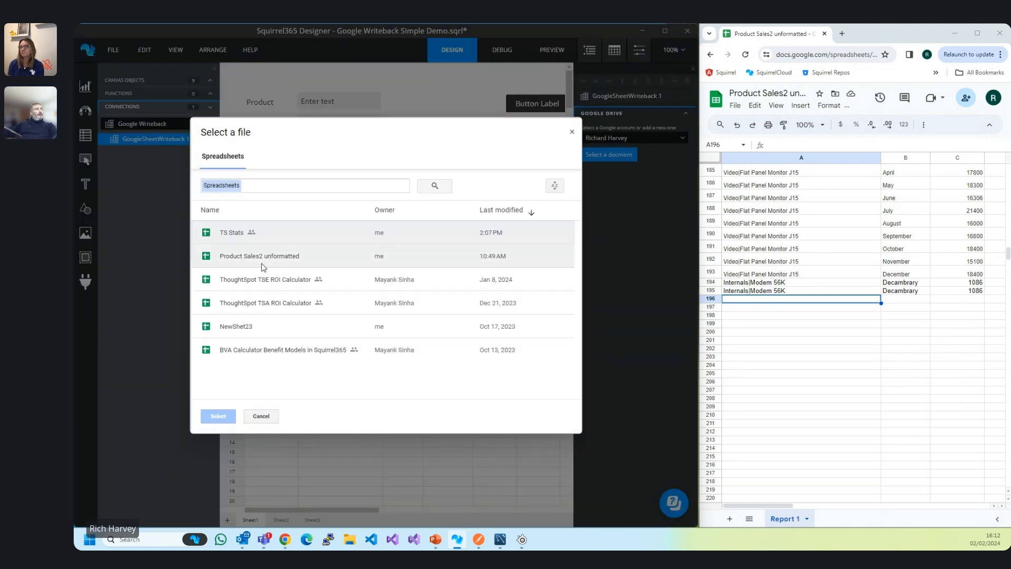
pyautogui.click(254, 260)
pyautogui.click(230, 415)
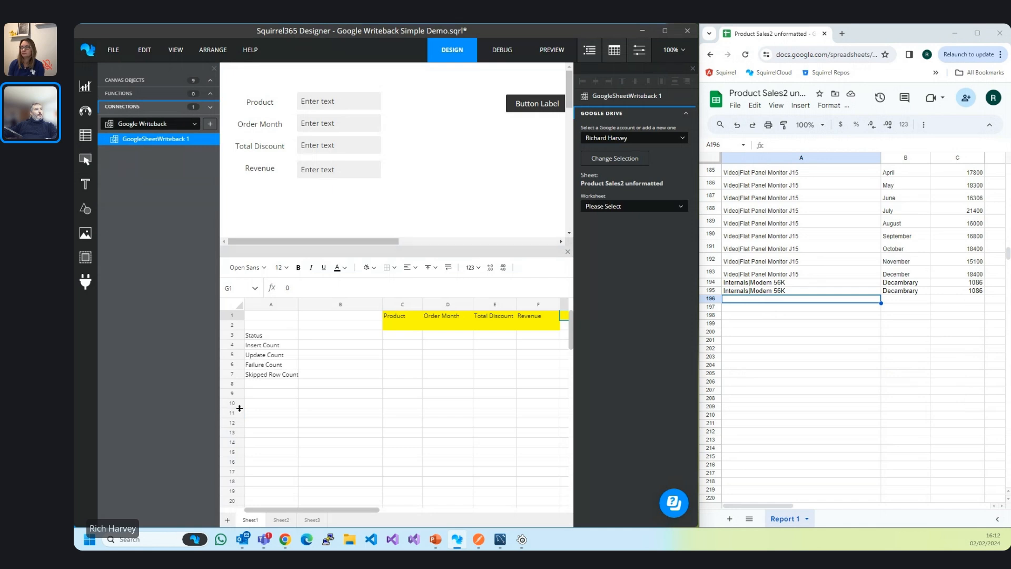
pyautogui.click(607, 207)
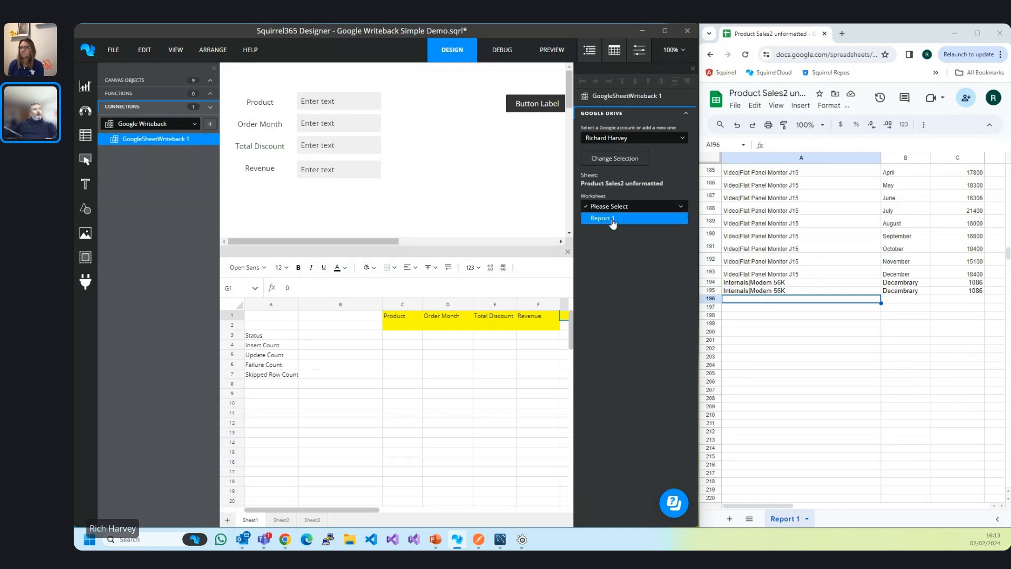
pyautogui.click(612, 220)
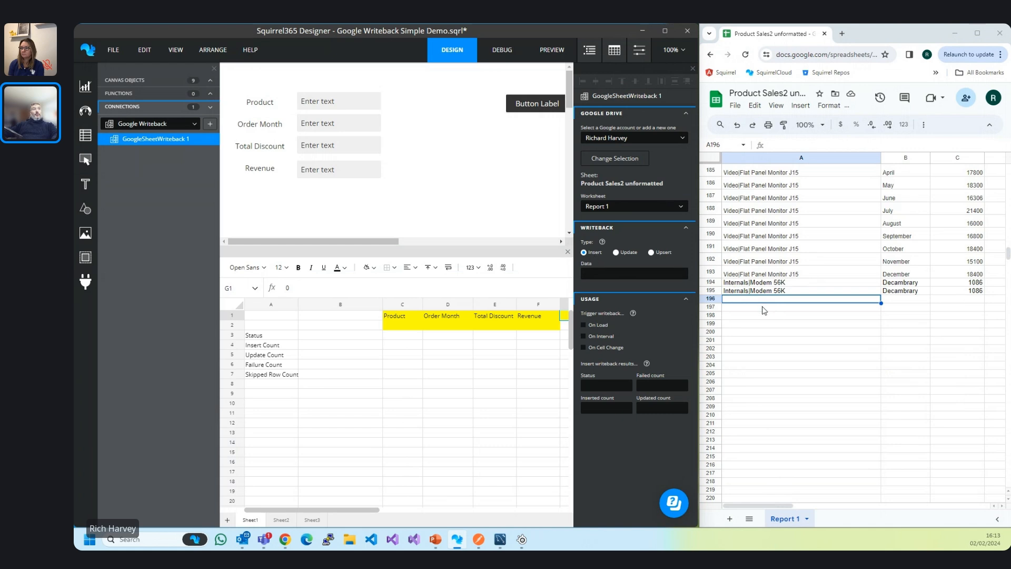
pyautogui.click(615, 253)
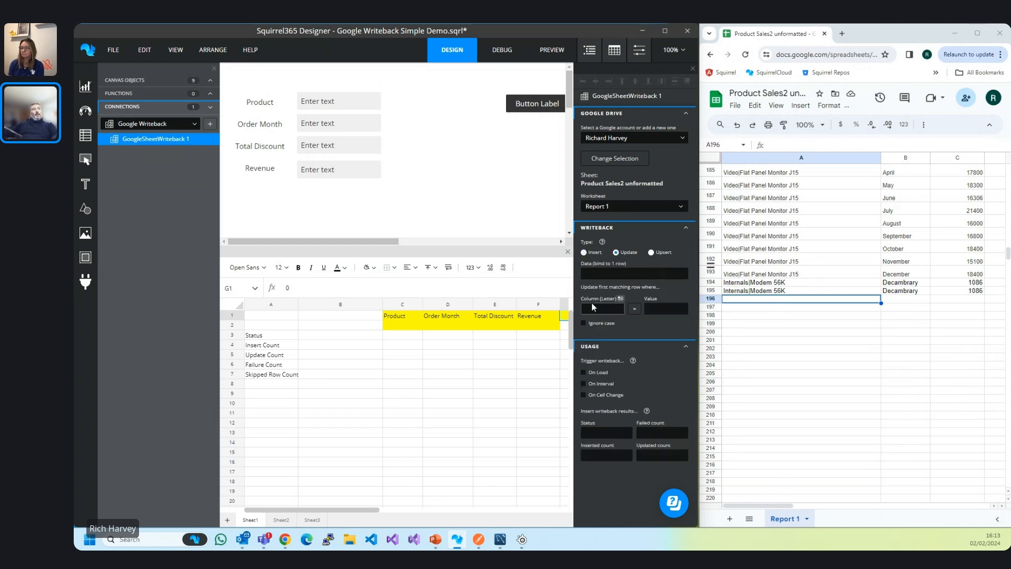
pyautogui.click(675, 315)
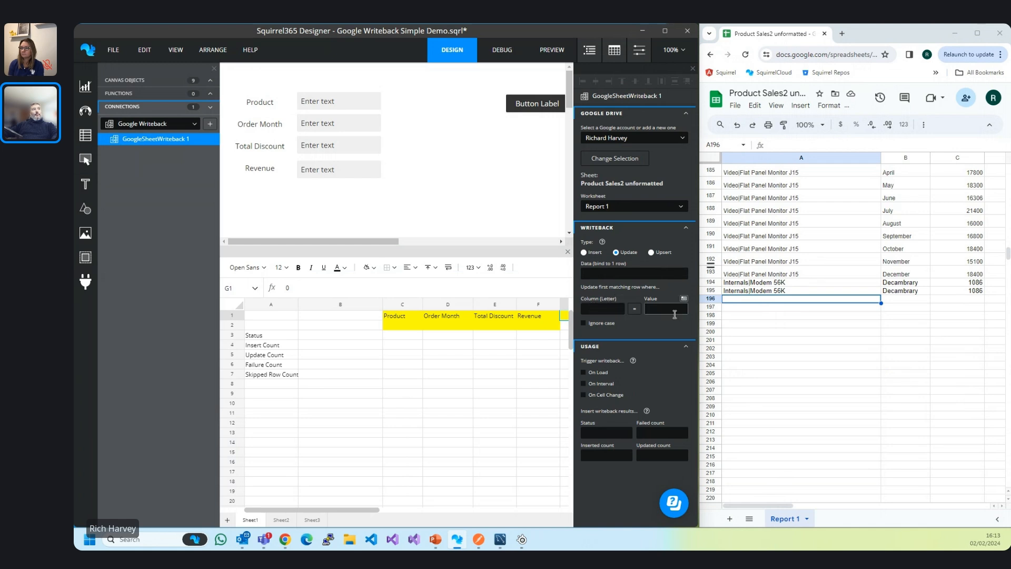
pyautogui.click(634, 309)
pyautogui.click(635, 308)
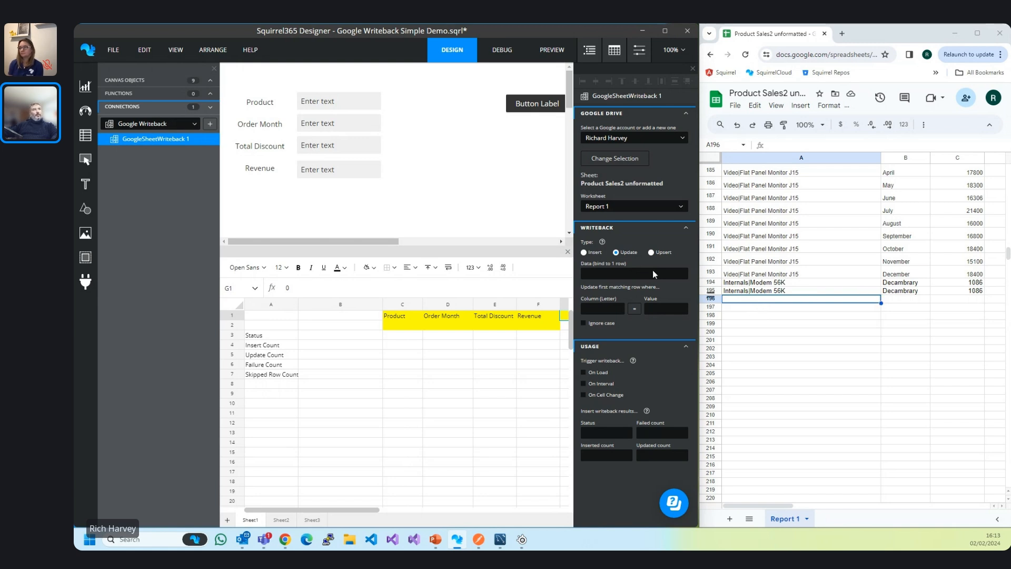
pyautogui.click(583, 252)
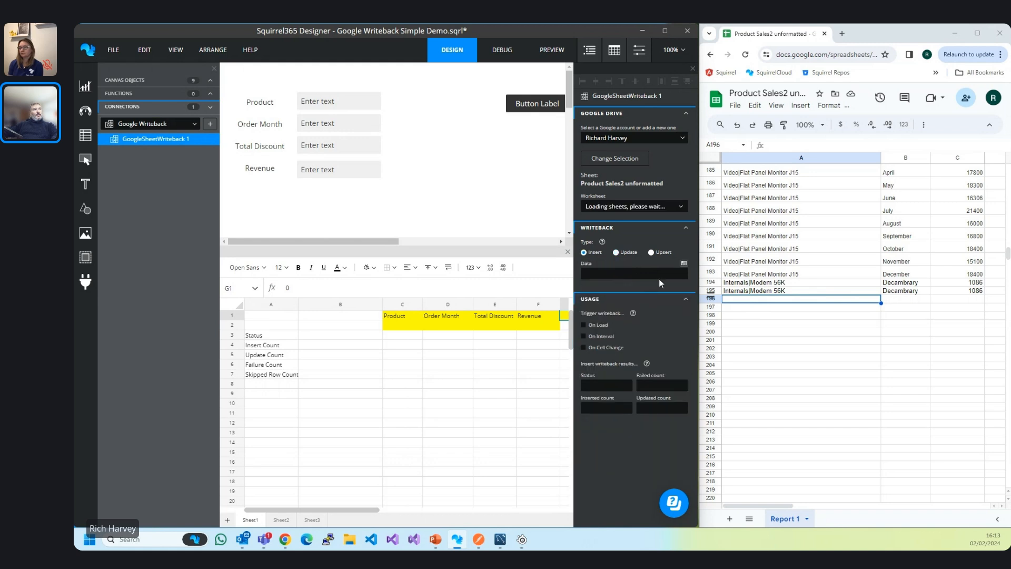
# Set the writeback Data range to Sheet1!C2:F2.
pyautogui.click(683, 272)
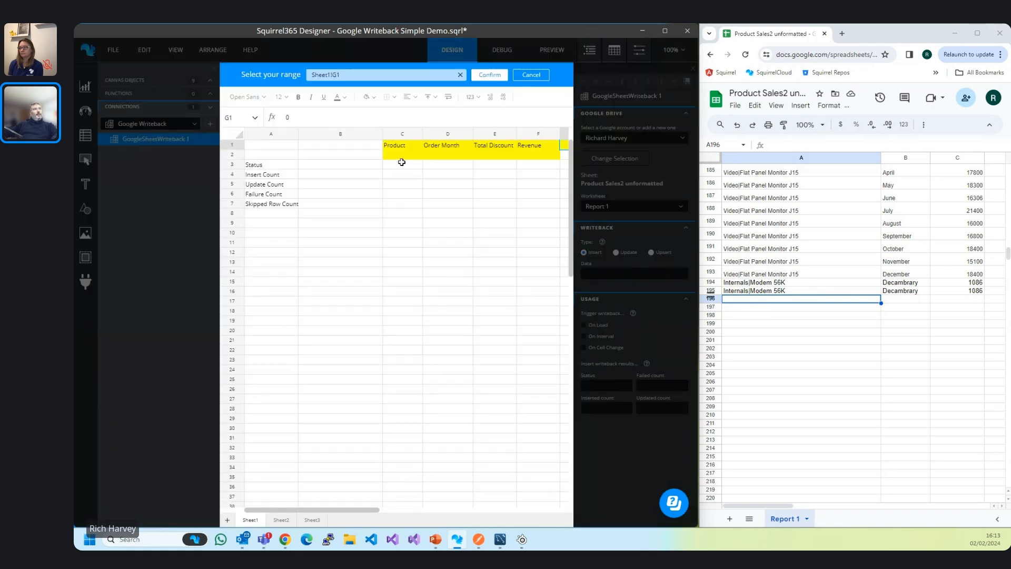
pyautogui.moveTo(400, 157); pyautogui.dragTo(528, 156)
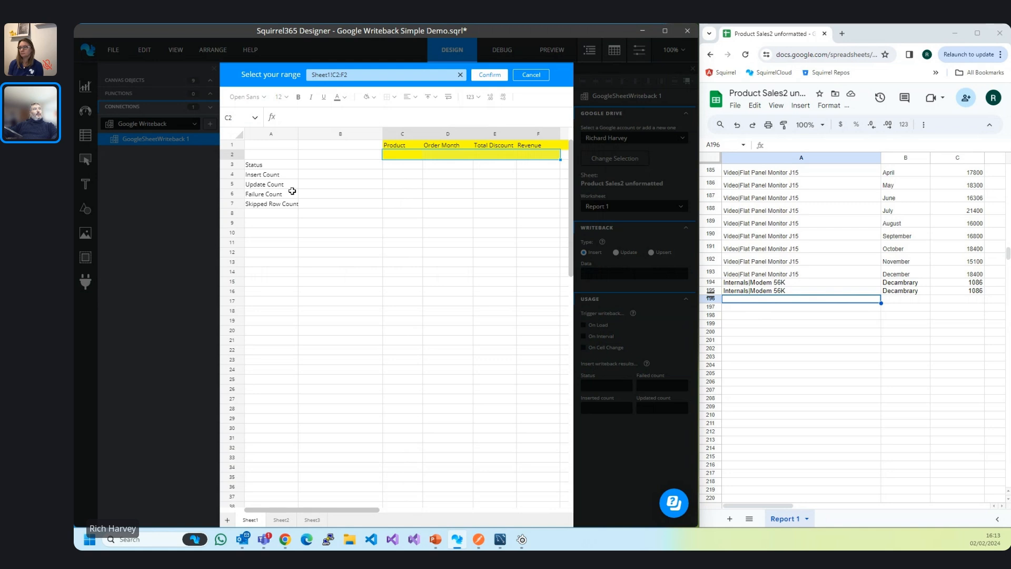
pyautogui.click(490, 75)
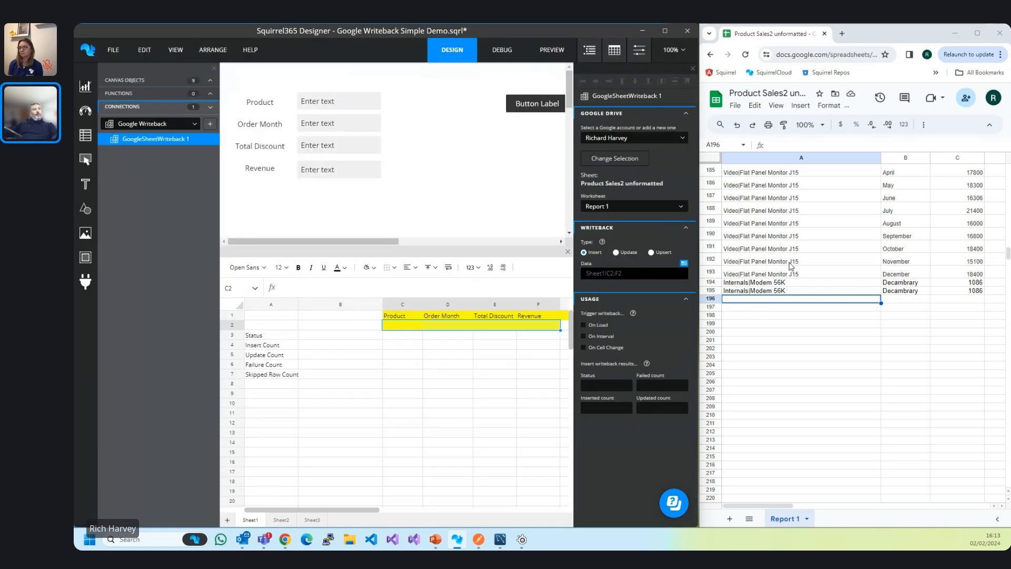
# Enable On Cell Change with Sheet1!G1 as the trigger cell.
pyautogui.click(600, 347)
pyautogui.moveTo(365, 510); pyautogui.dragTo(406, 510)
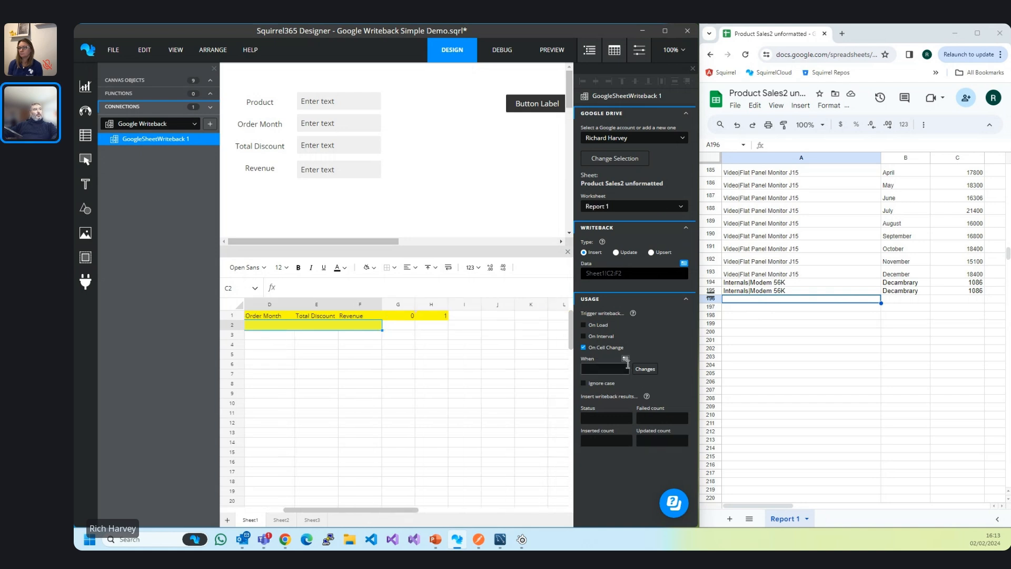
pyautogui.click(626, 360)
pyautogui.click(405, 145)
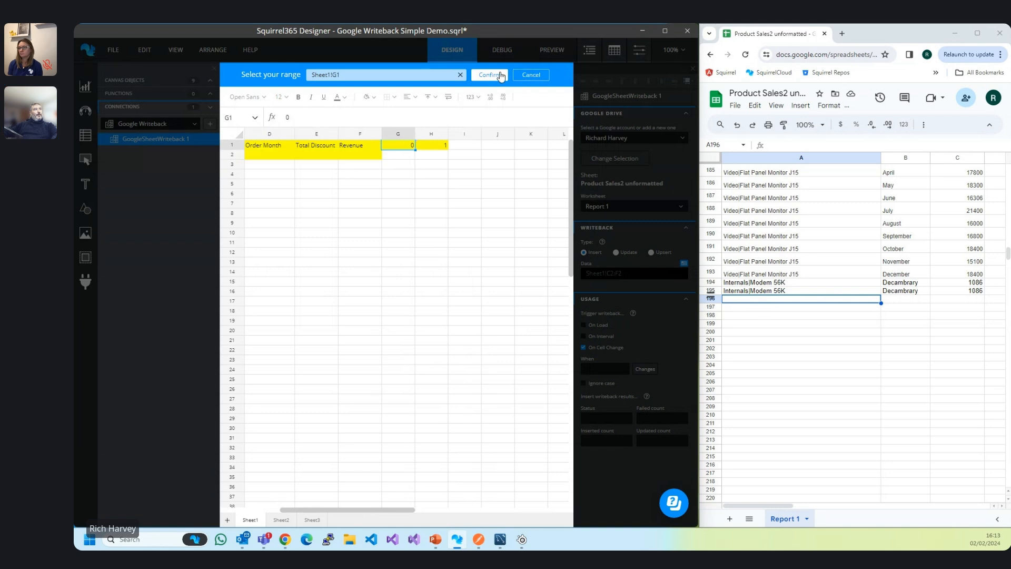
pyautogui.click(489, 74)
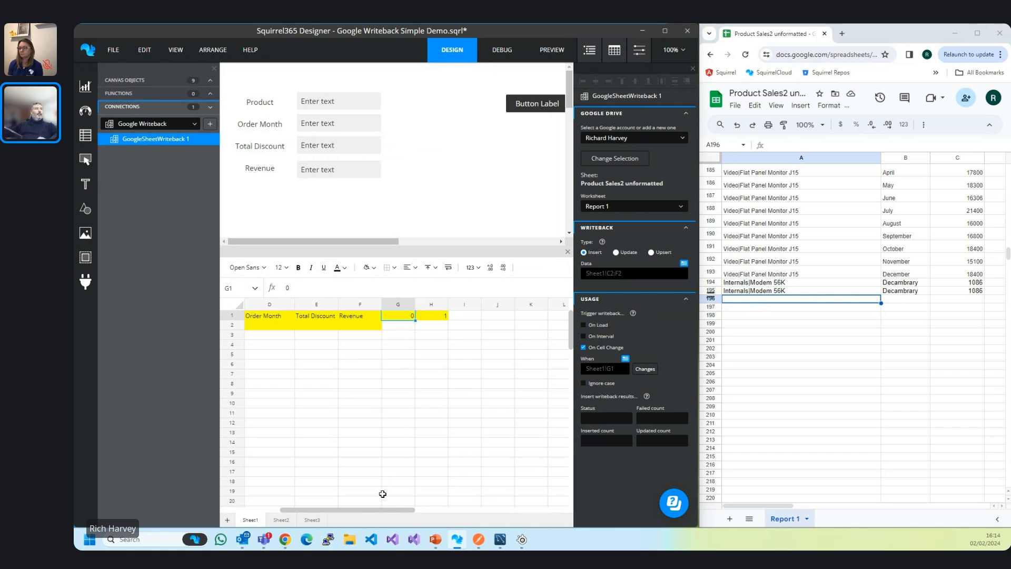
# In debug mode, submit hello, there, test, 123 as Product, Order Month, Discount, Revenue, then return to design.
pyautogui.click(504, 53)
pyautogui.click(318, 102)
pyautogui.write('hello')
pyautogui.press('Tab')
pyautogui.write('there')
pyautogui.press('Tab')
pyautogui.write('test')
pyautogui.press('Tab')
pyautogui.write('123')
pyautogui.press('Tab')
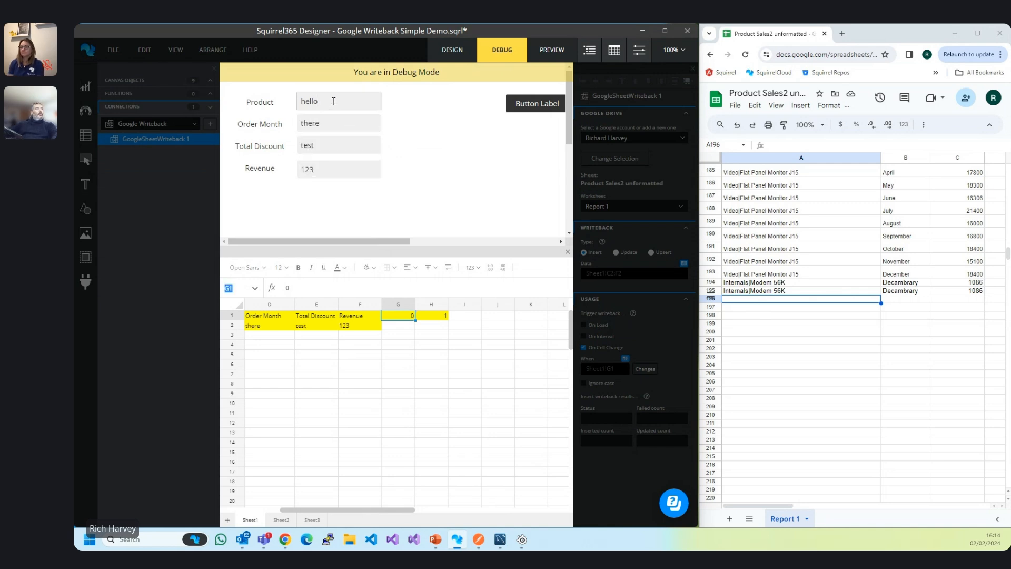
pyautogui.click(539, 105)
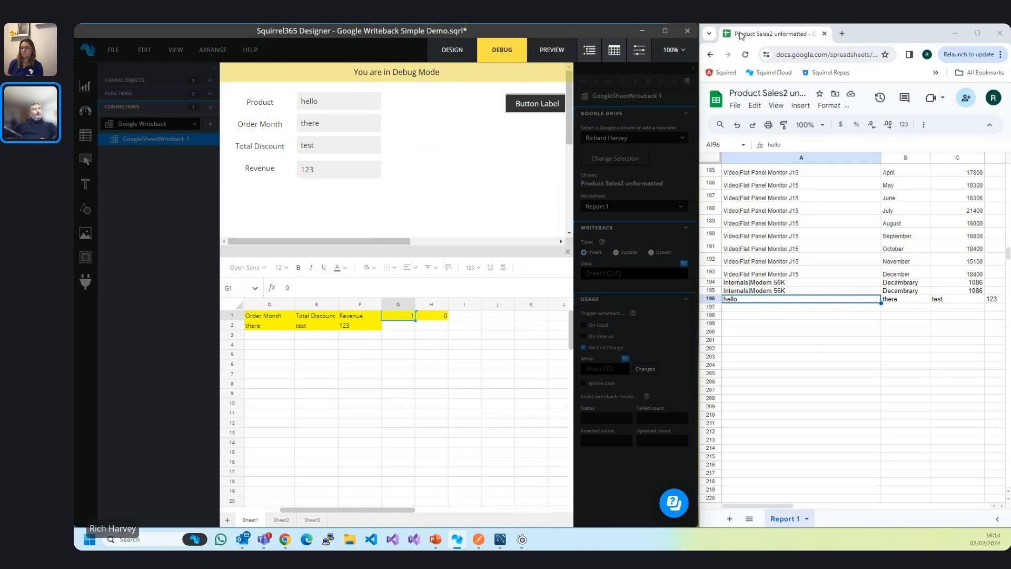
pyautogui.click(452, 50)
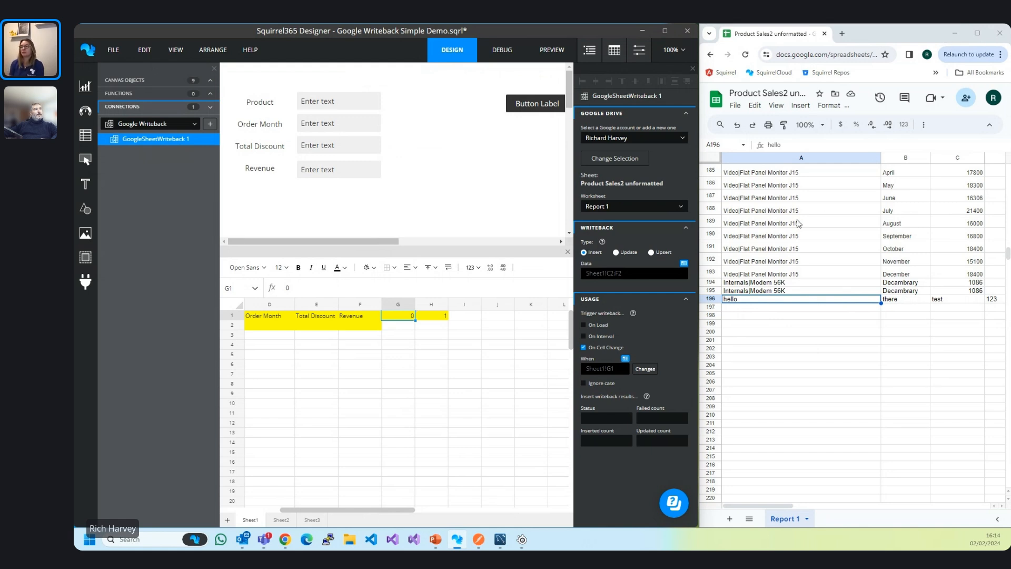
# In debug mode, enter 123 in all four fields and submit the form three times.
pyautogui.click(504, 53)
pyautogui.click(334, 101)
pyautogui.write('123')
pyautogui.click(318, 121)
pyautogui.write('123')
pyautogui.click(319, 142)
pyautogui.write('123')
pyautogui.click(333, 169)
pyautogui.write('123')
pyautogui.click(536, 105)
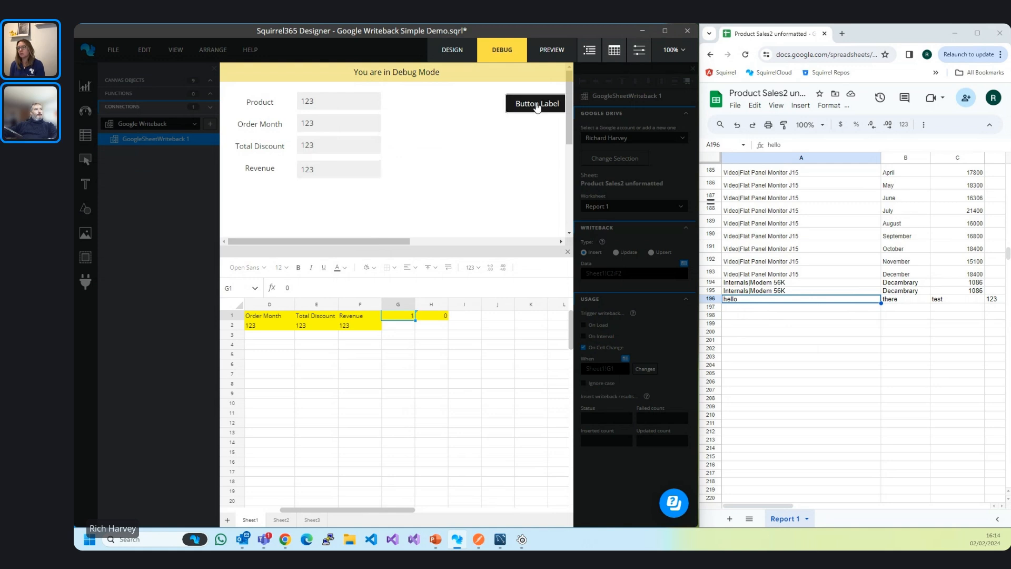
pyautogui.click(537, 106)
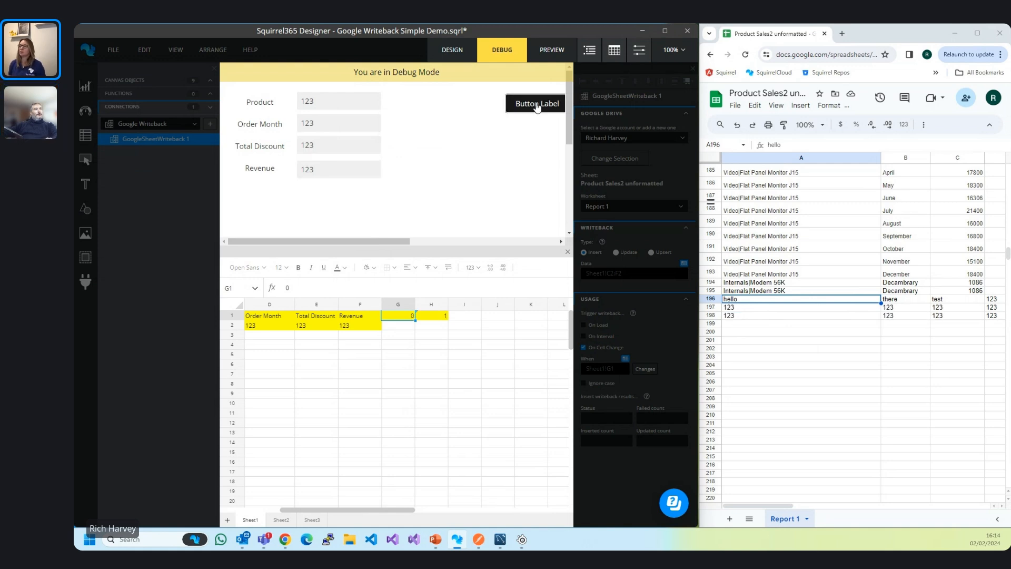
pyautogui.click(536, 105)
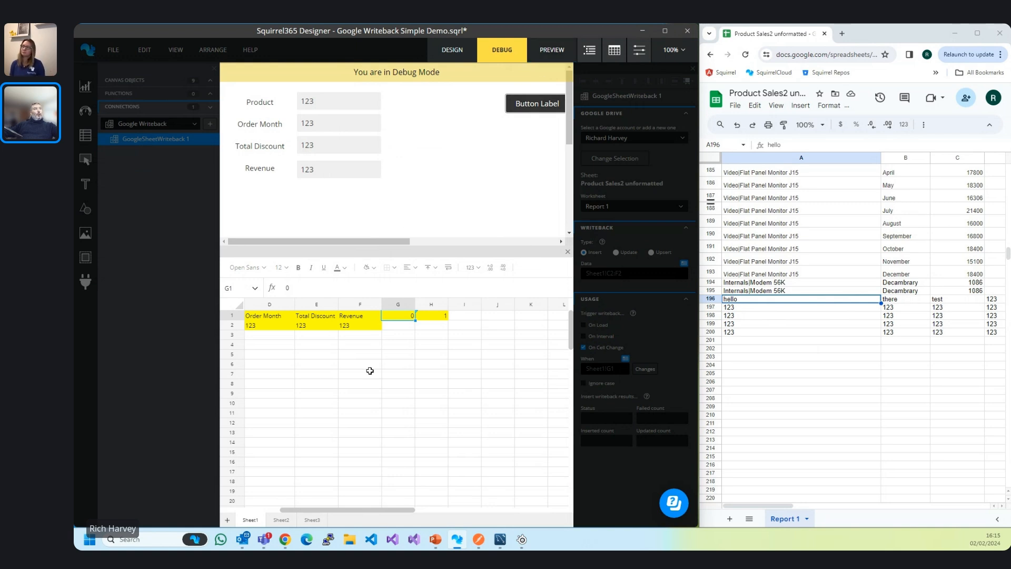
pyautogui.moveTo(248, 335); pyautogui.dragTo(363, 381)
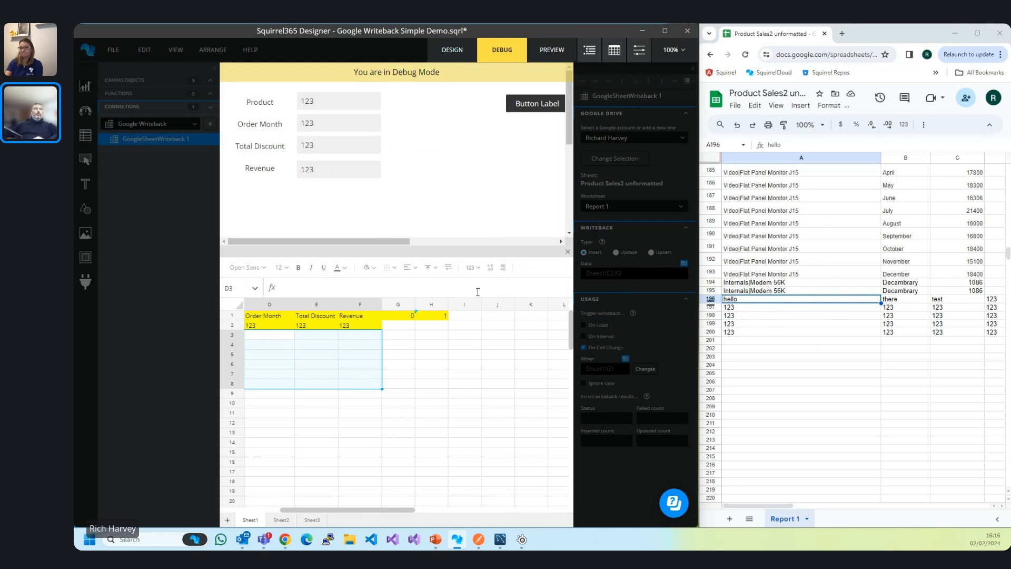
# Return to design mode, minimize Chrome and the Designer, and advance to the Progressive Web Applications slide.
pyautogui.click(452, 49)
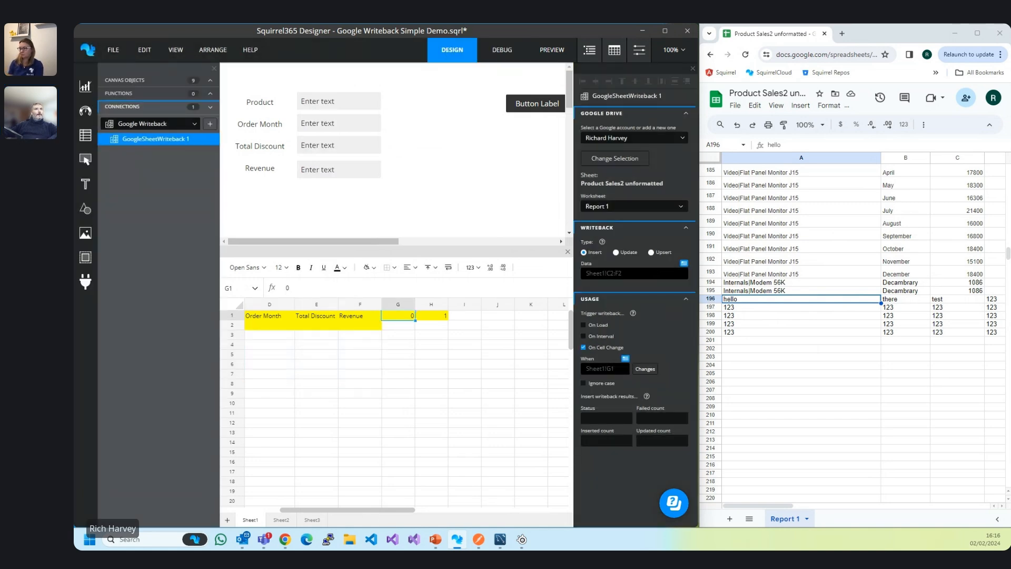
pyautogui.click(955, 33)
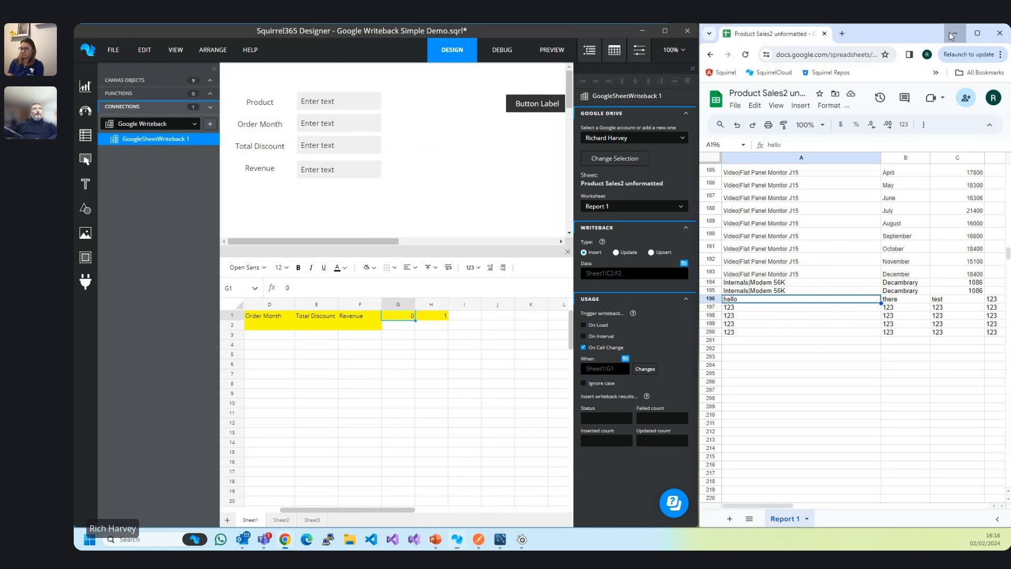
pyautogui.click(643, 31)
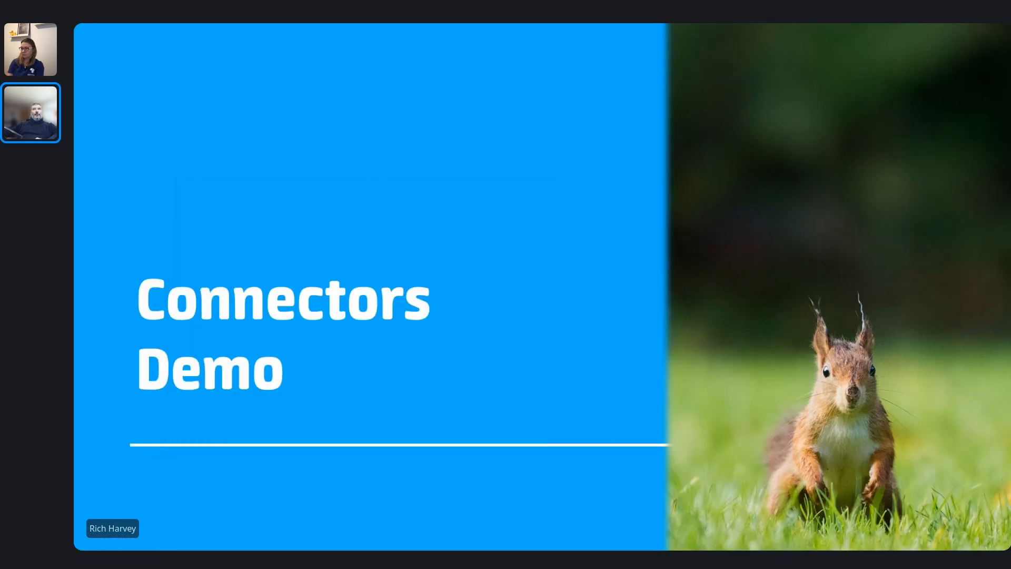
pyautogui.press('Right')
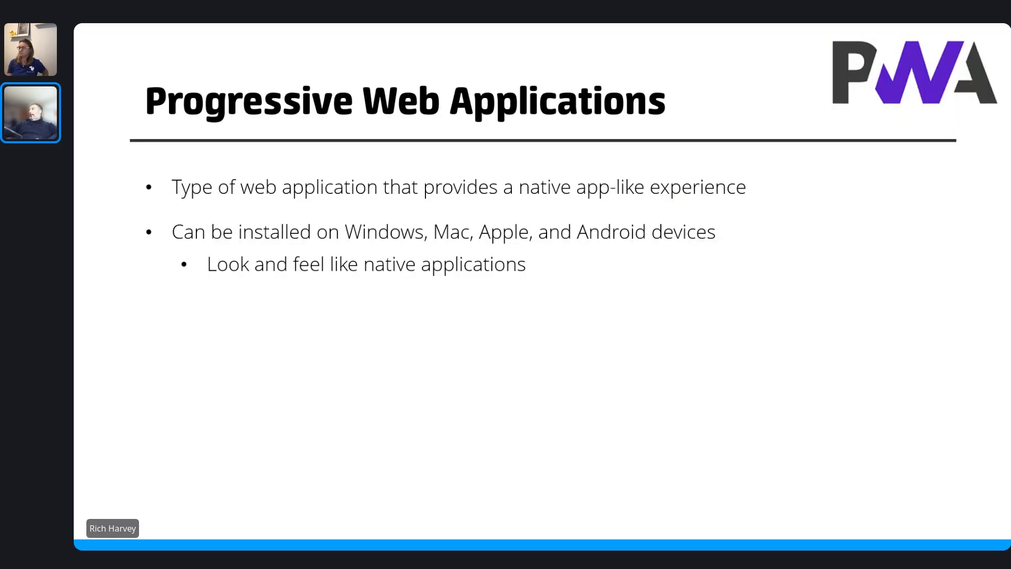
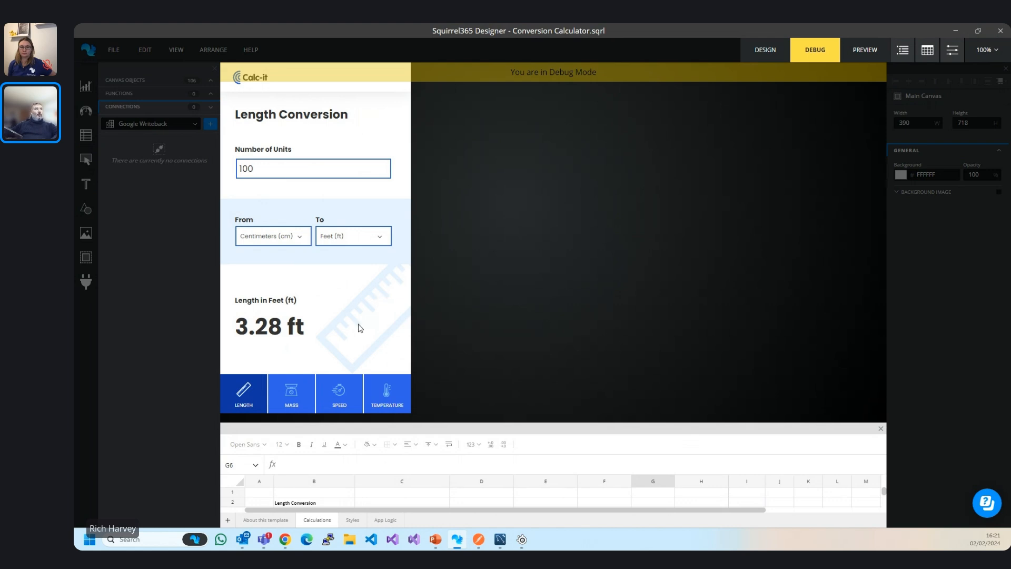
# Try the MASS conversion tab in debug mode, then return to Design mode.
pyautogui.click(293, 390)
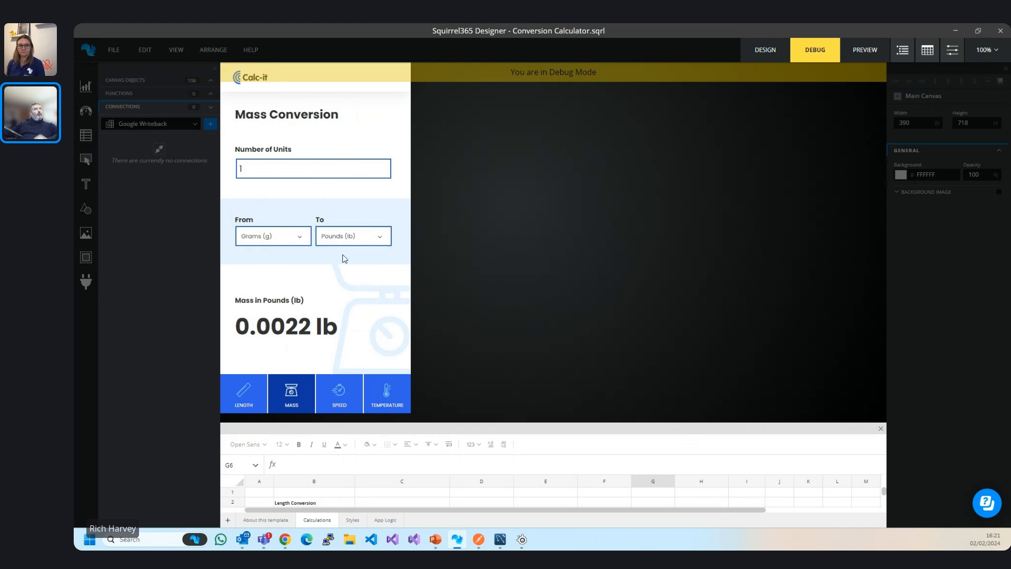
pyautogui.click(762, 52)
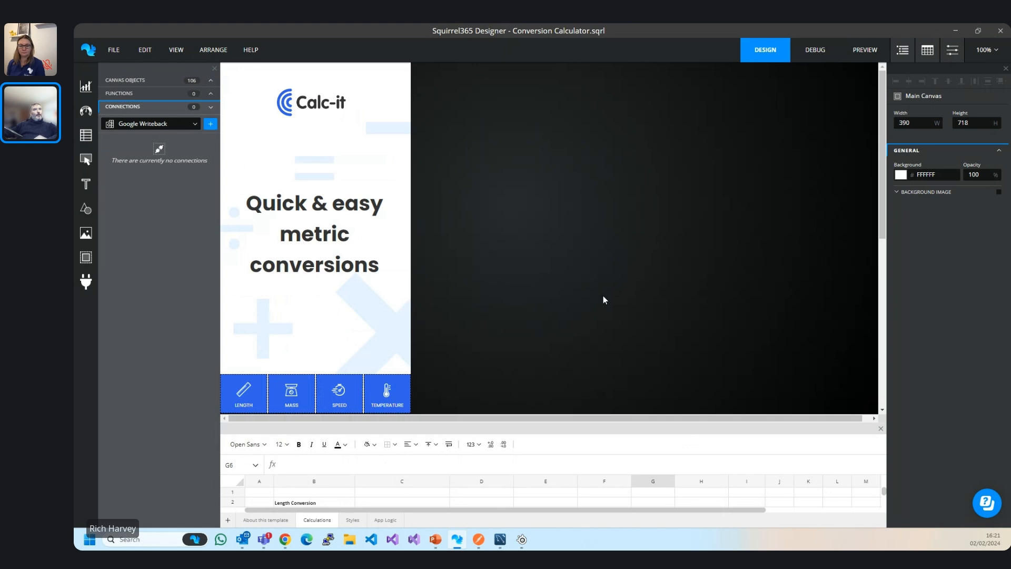
# Open Project Settings at the PWA settings page and turn on Enable PWA.
pyautogui.click(114, 50)
pyautogui.click(144, 50)
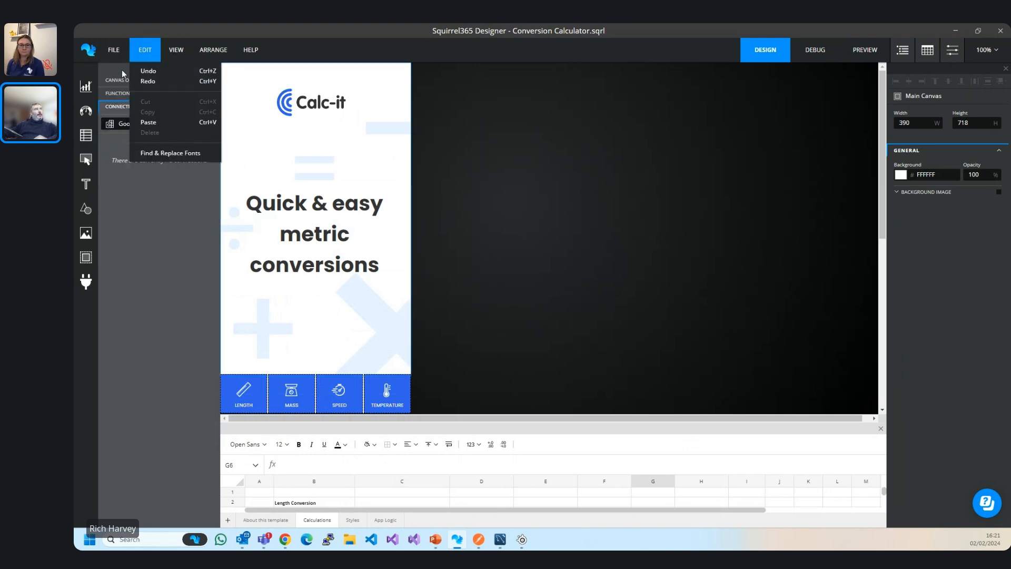
pyautogui.moveTo(115, 55)
pyautogui.click(125, 139)
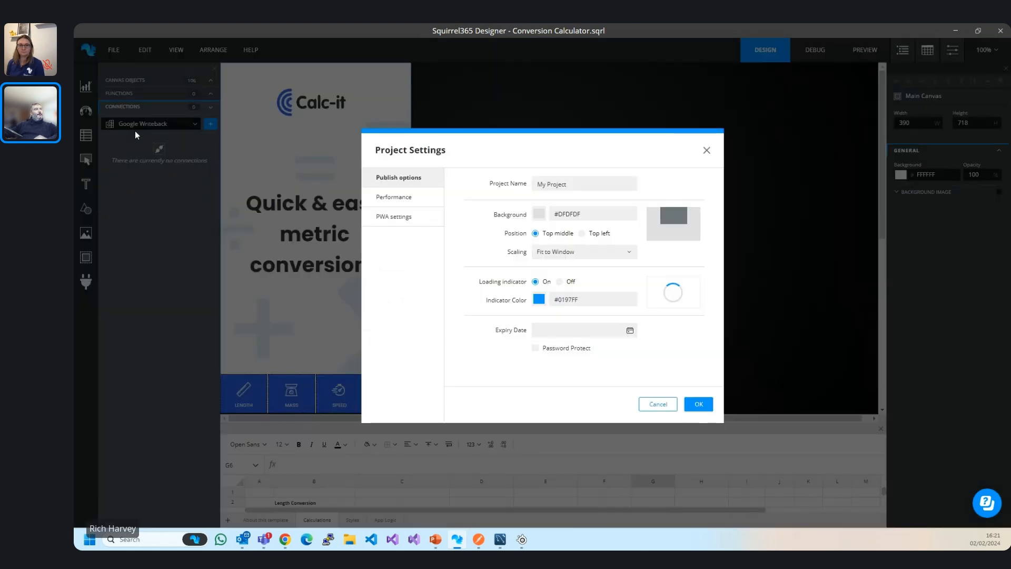
pyautogui.click(403, 221)
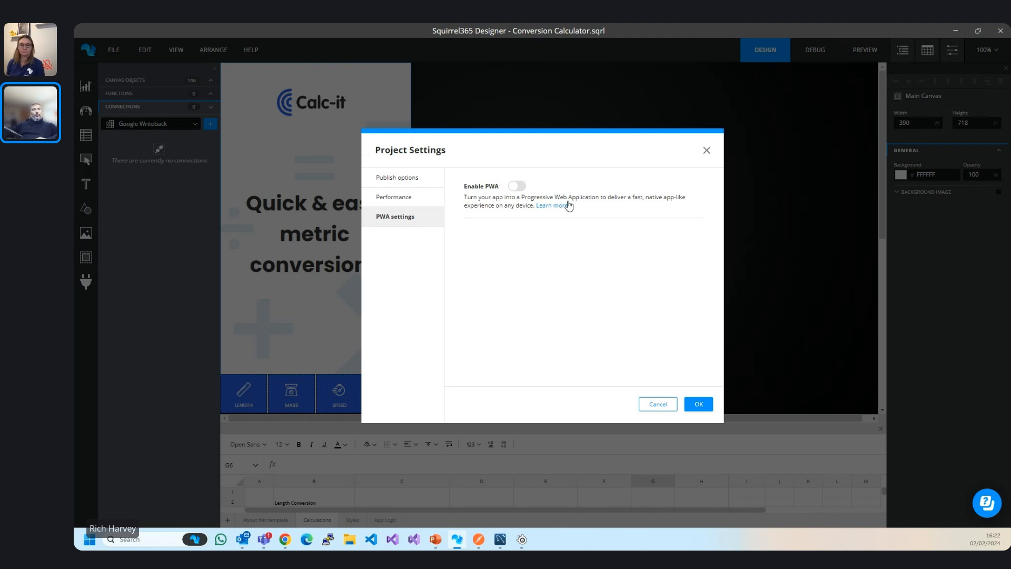
pyautogui.click(516, 186)
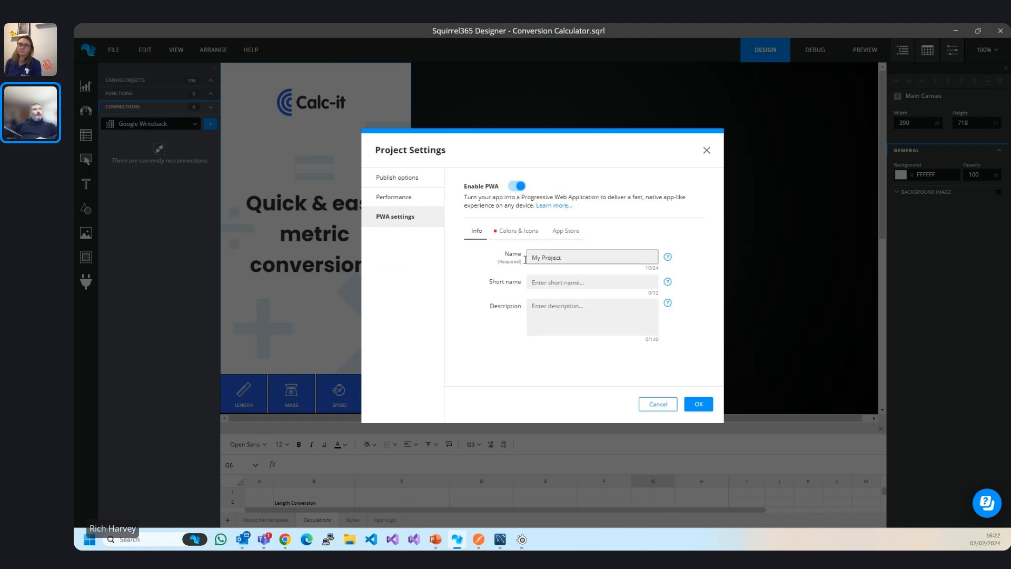
# Replace the default app name My Project with Convertor and start filling the short name.
pyautogui.moveTo(582, 257); pyautogui.dragTo(479, 258)
pyautogui.write('Convoert')
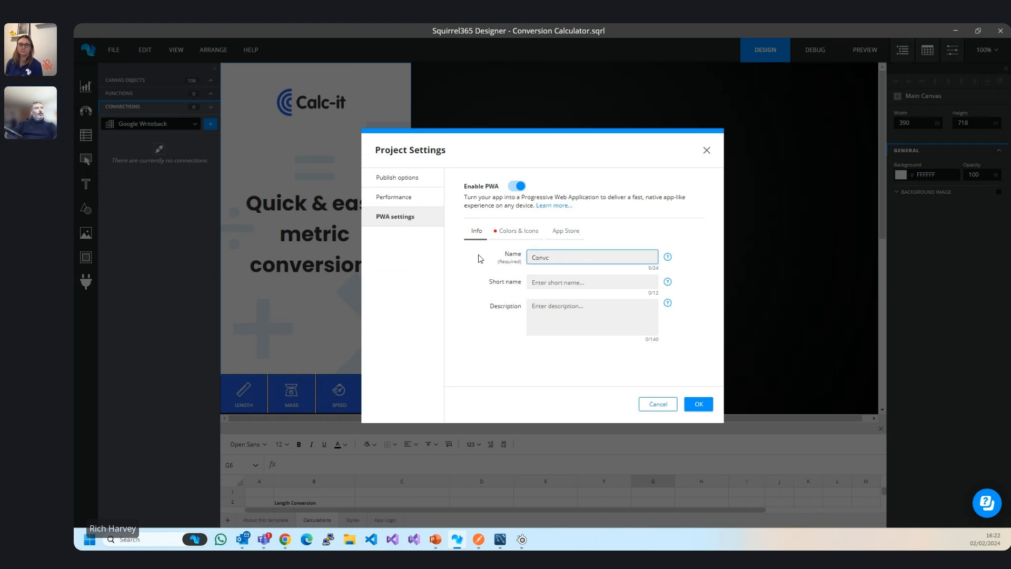
pyautogui.write('ertor')
pyautogui.hotkey('ctrl', 'a')
pyautogui.hotkey('ctrl', 'c')
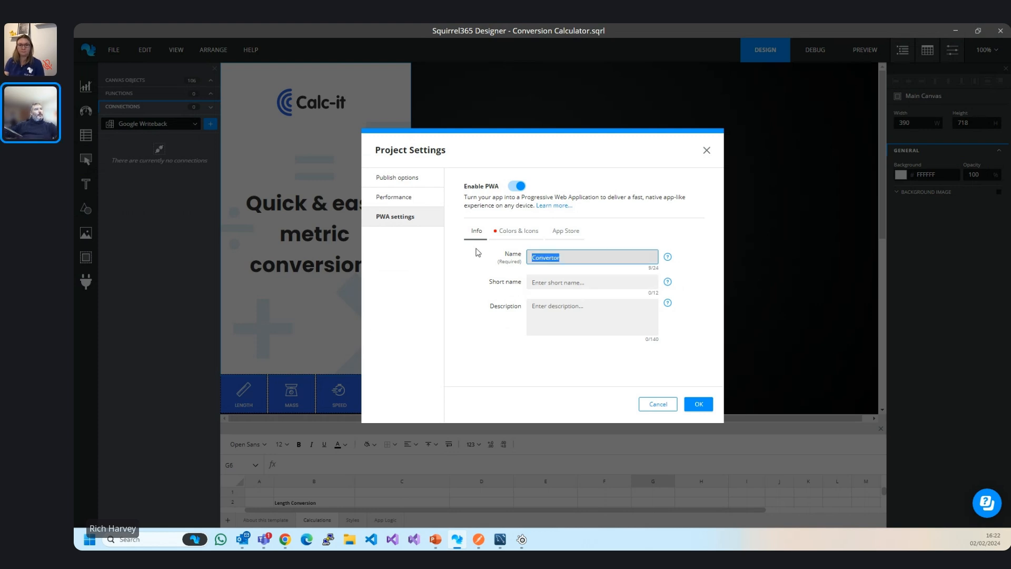
pyautogui.click(562, 286)
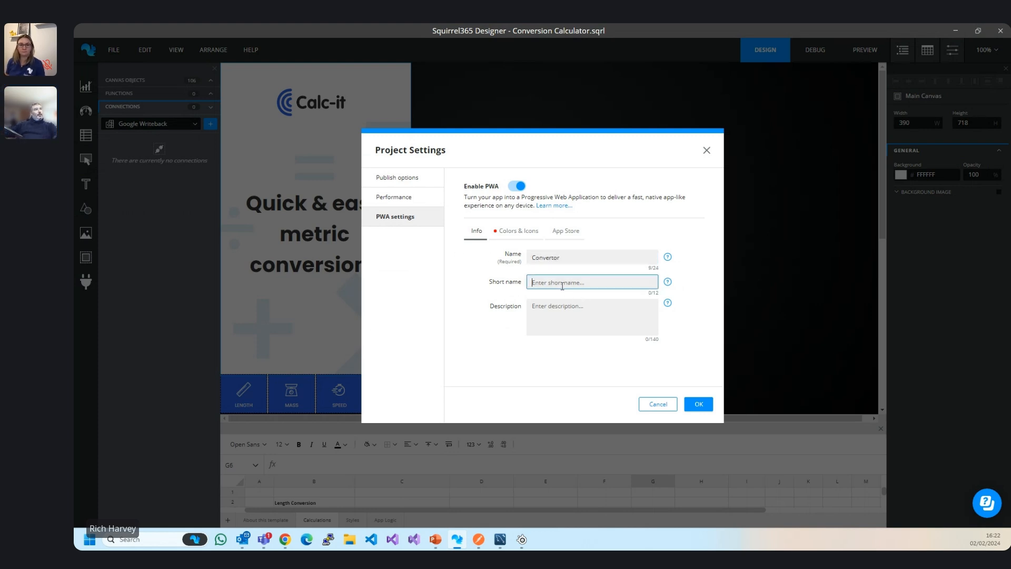
pyautogui.hotkey('ctrl', 'v')
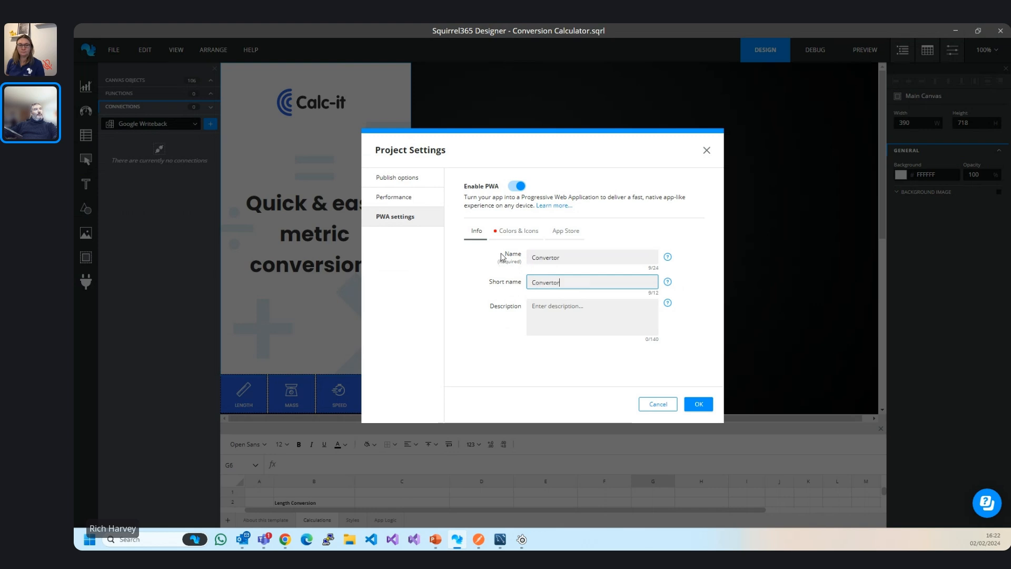
pyautogui.click(569, 256)
pyautogui.click(567, 280)
pyautogui.press('BackSpace')
pyautogui.press('BackSpace')
pyautogui.press('BackSpace')
pyautogui.press('BackSpace')
pyautogui.press('BackSpace')
pyautogui.write('er')
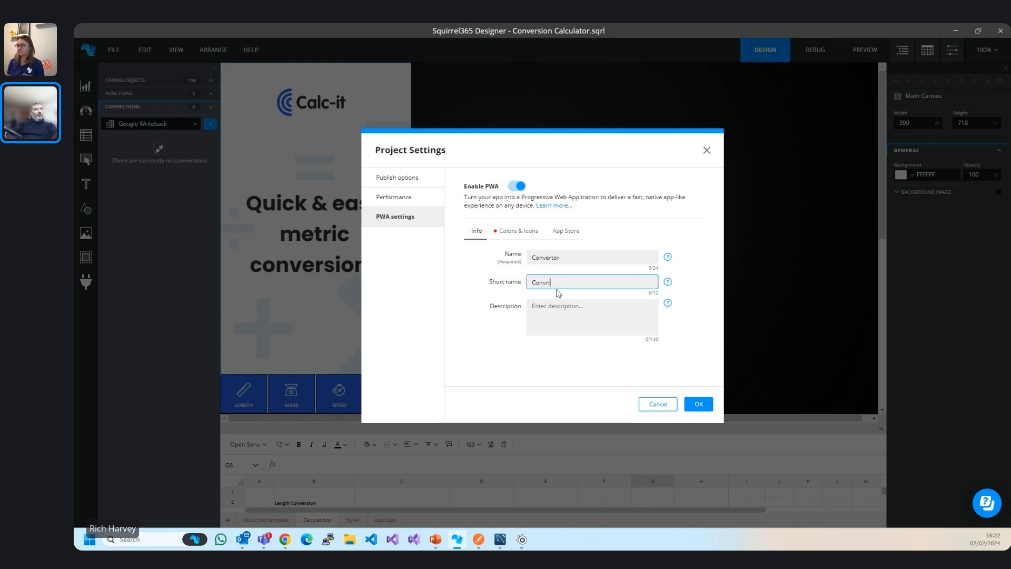
pyautogui.write('t')
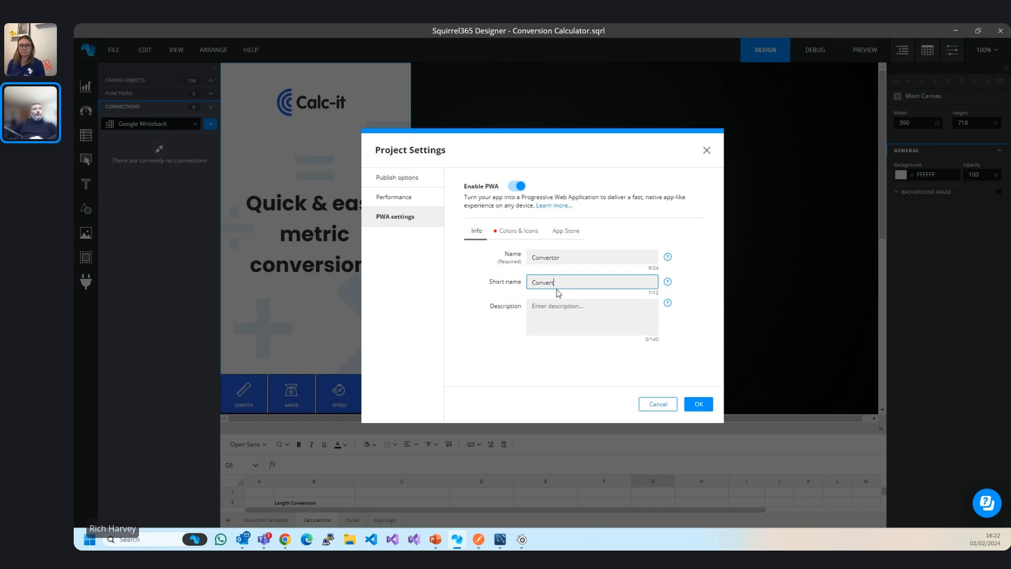
# Copy the app name Convertor into the Short name field so both read Convertor.
pyautogui.doubleClick(574, 257)
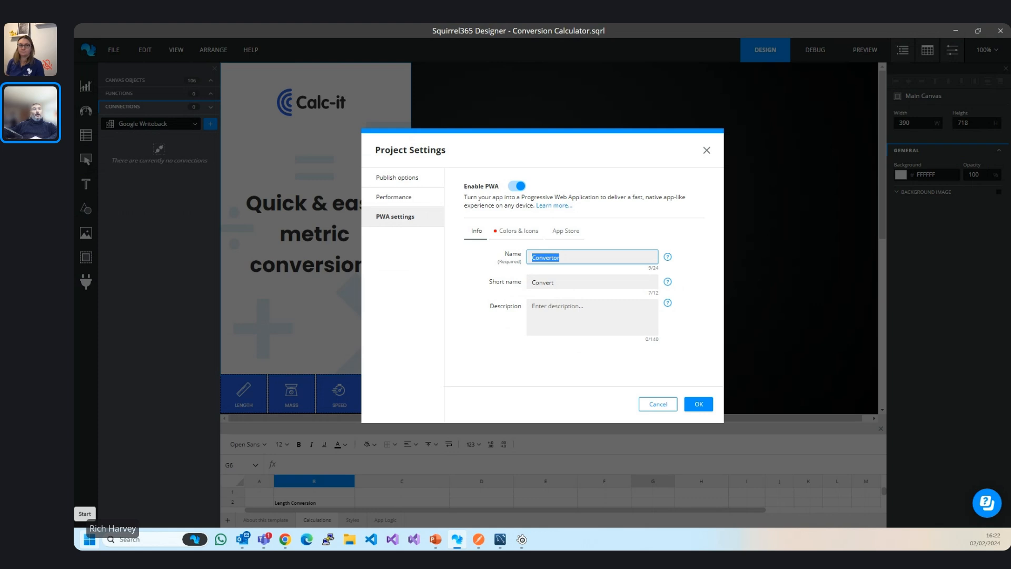
pyautogui.press('Tab')
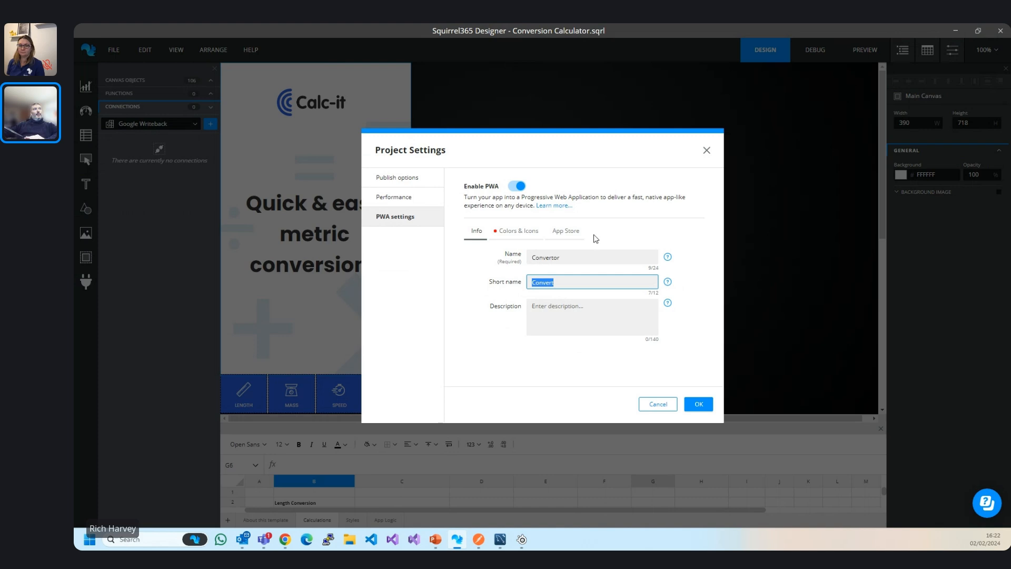
pyautogui.moveTo(568, 262); pyautogui.dragTo(507, 261)
pyautogui.hotkey('ctrl', 'c')
pyautogui.moveTo(577, 287); pyautogui.dragTo(504, 290)
pyautogui.hotkey('ctrl', 'v')
pyautogui.click(709, 315)
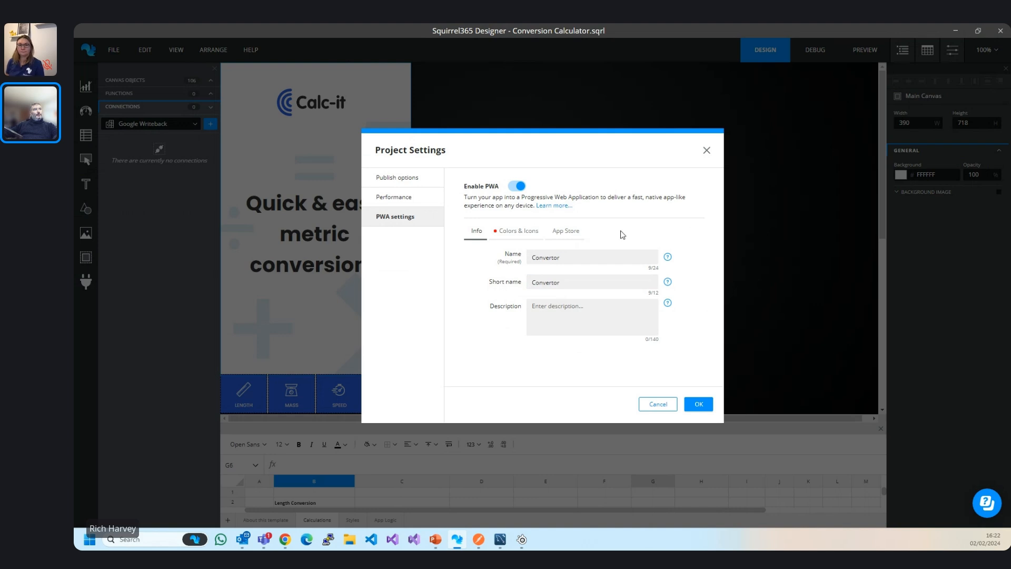
pyautogui.click(516, 238)
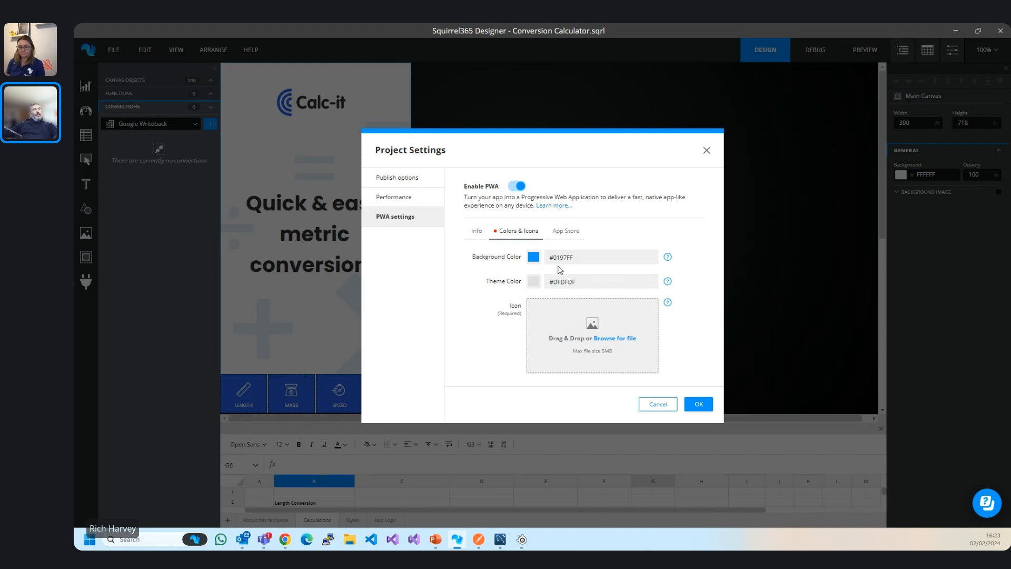
# Choose free-convert-icon-3216-thumb.png from Downloads as the PWA app icon.
pyautogui.moveTo(662, 262)
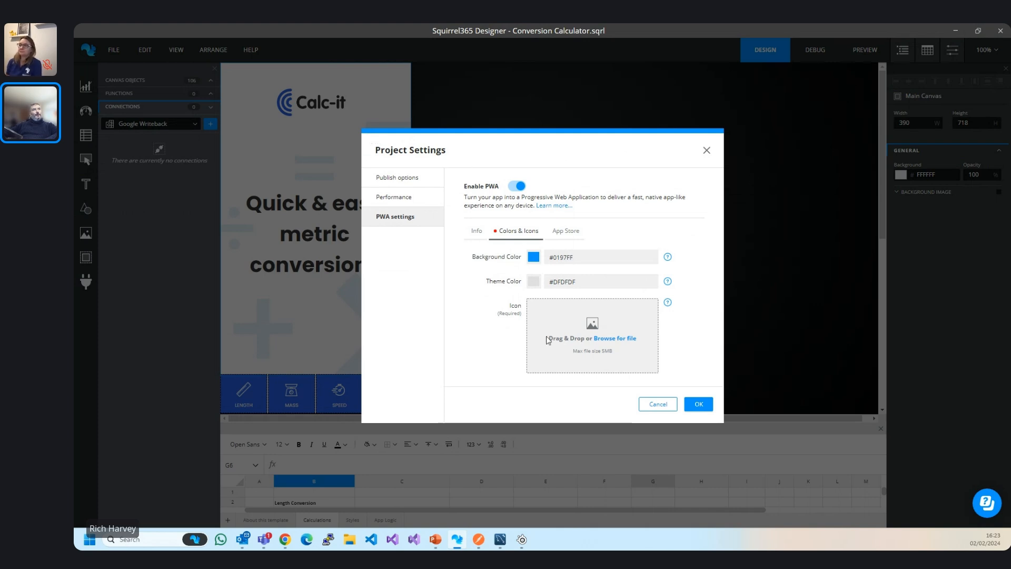
pyautogui.click(611, 338)
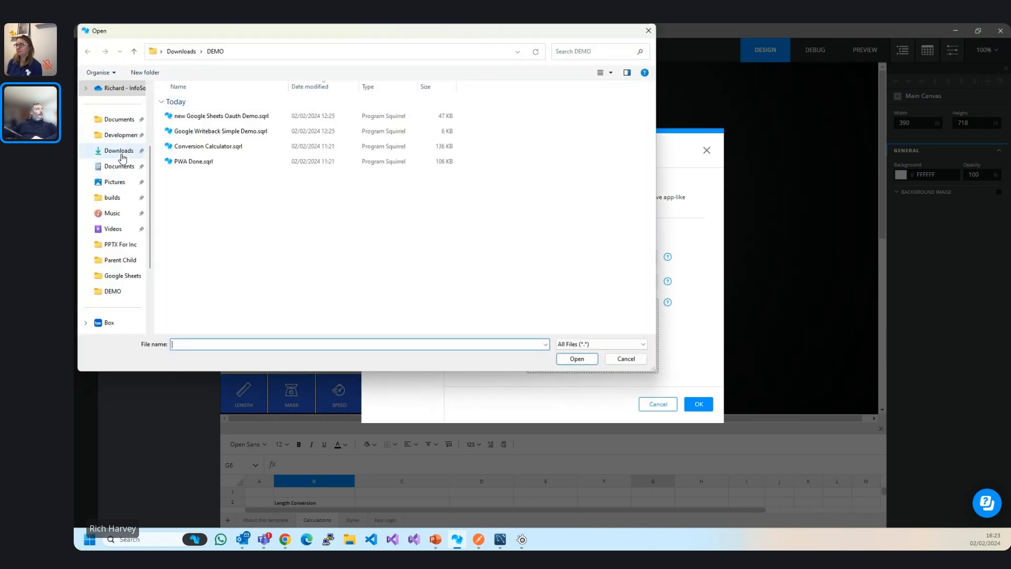
pyautogui.click(119, 151)
pyautogui.click(302, 140)
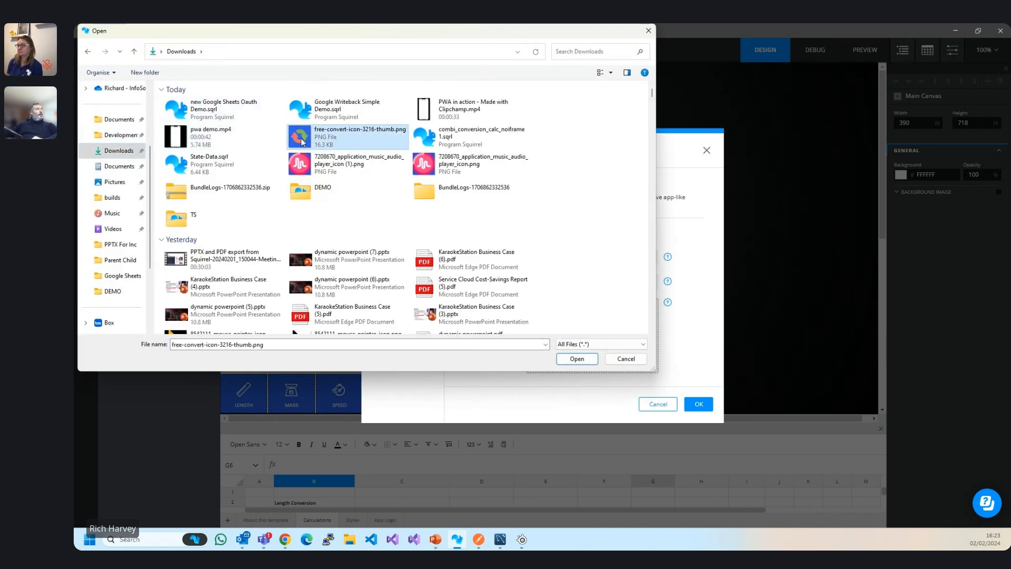
pyautogui.doubleClick(303, 139)
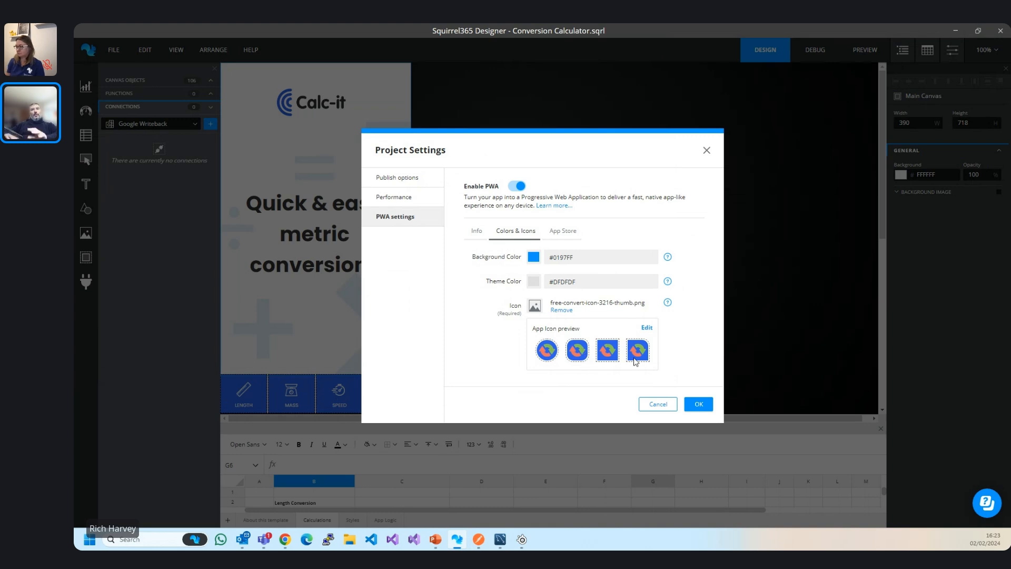
# Zoom in and recentre the icon in the icon editor, then apply the project settings.
pyautogui.click(647, 328)
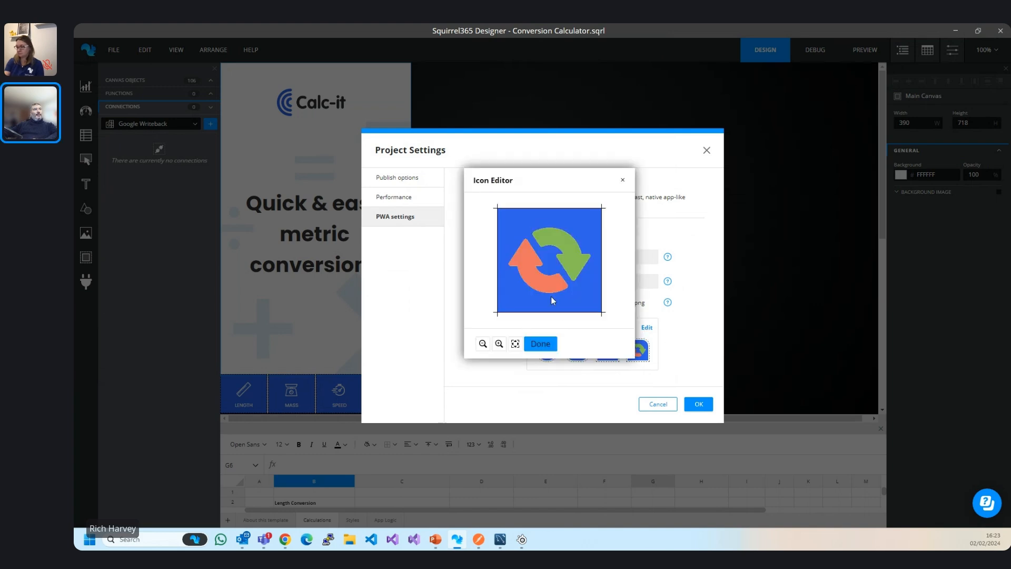
pyautogui.click(499, 344)
pyautogui.click(499, 344)
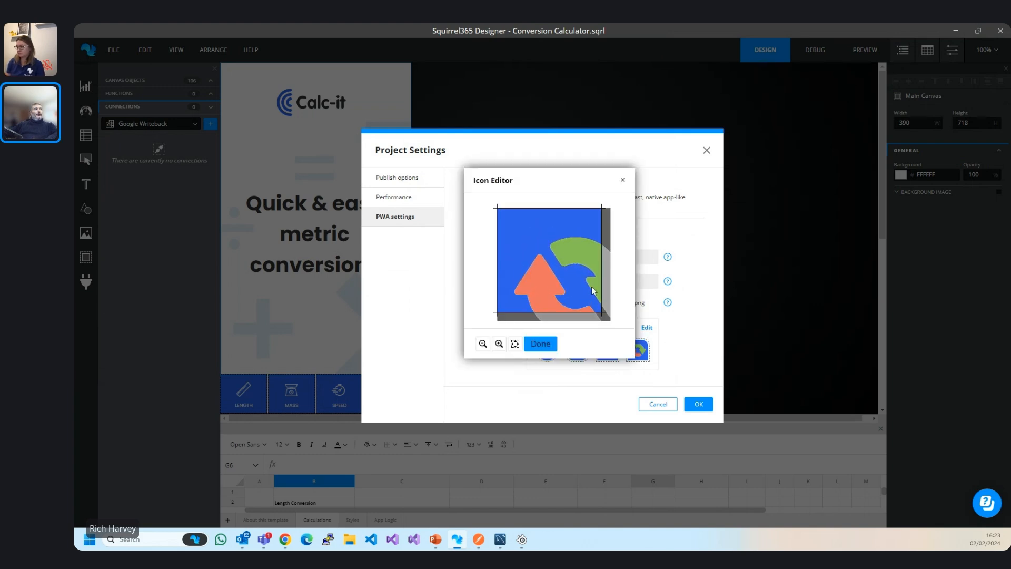
pyautogui.moveTo(543, 252)
pyautogui.mouseDown()
pyautogui.moveTo(560, 258)
pyautogui.moveTo(535, 241)
pyautogui.mouseUp()
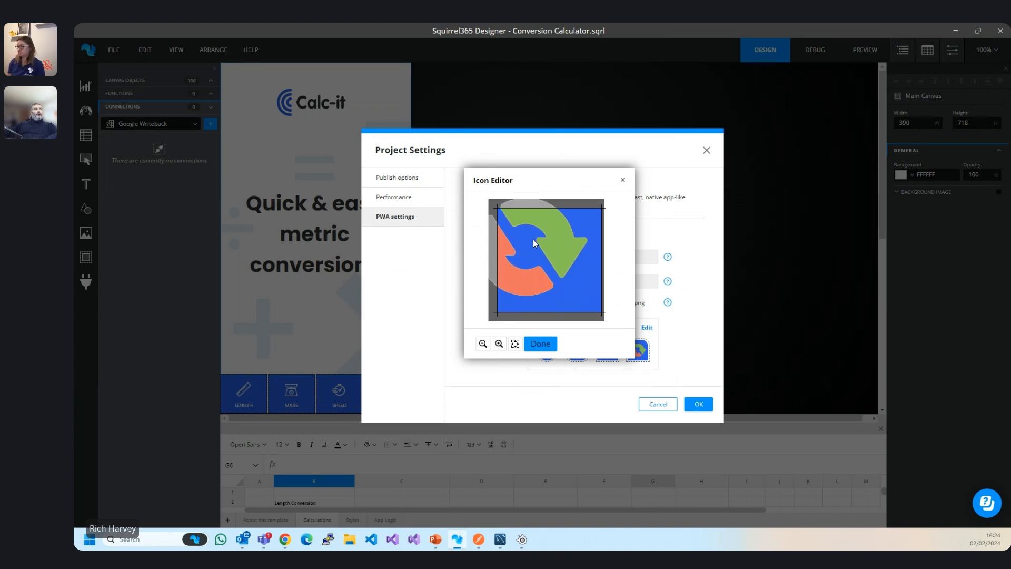
pyautogui.moveTo(530, 289); pyautogui.dragTo(561, 307)
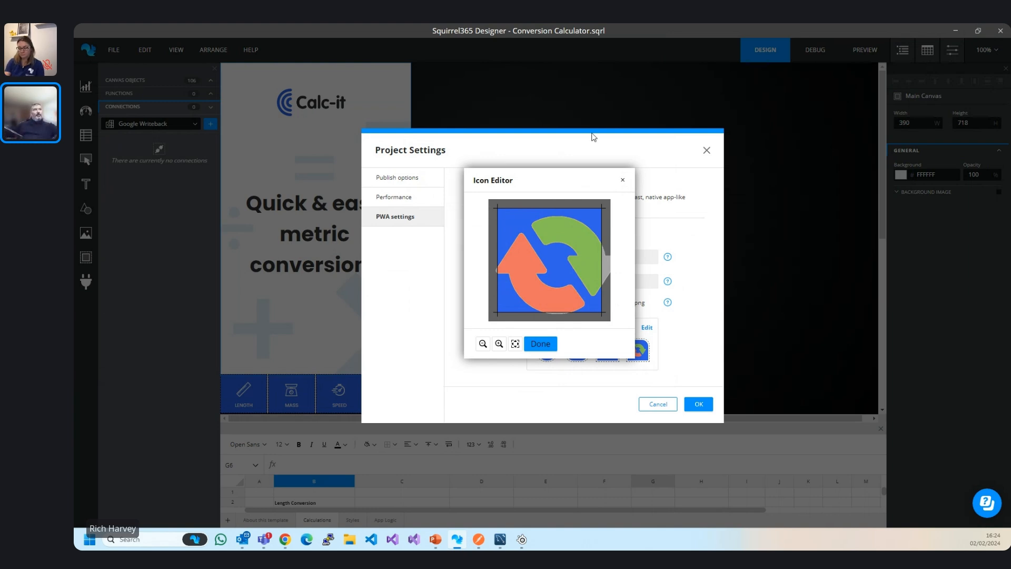
pyautogui.click(623, 179)
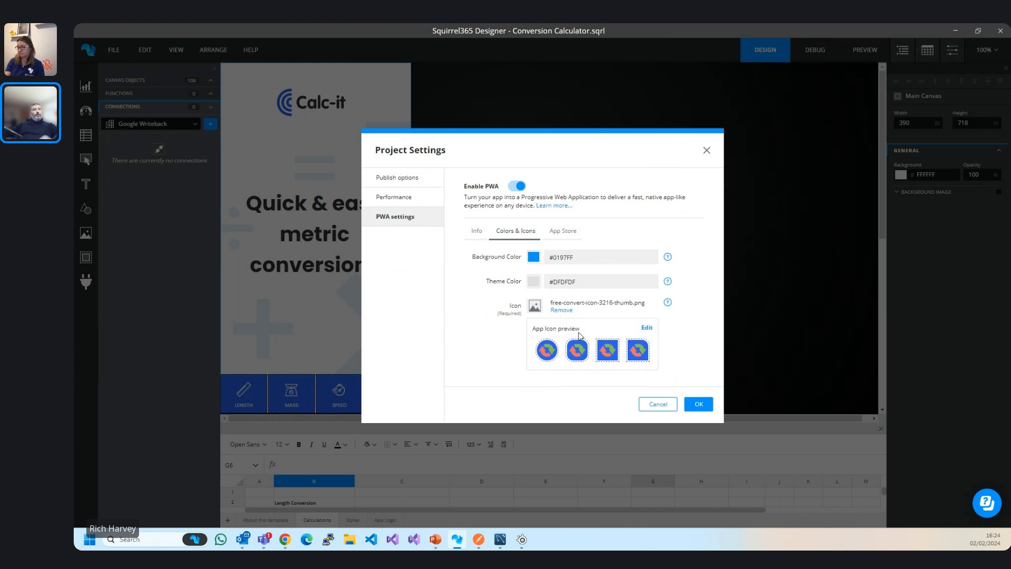
pyautogui.click(695, 409)
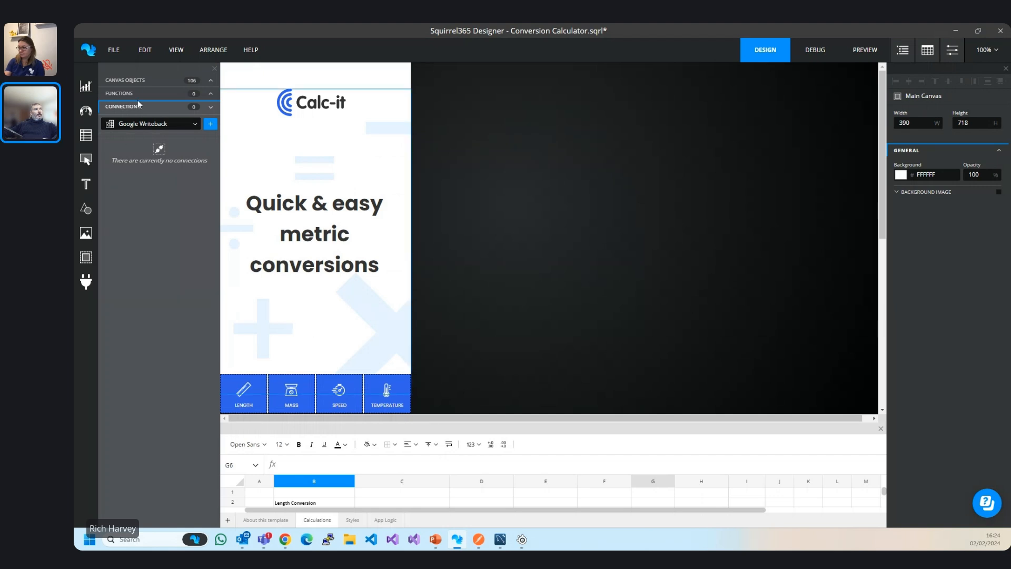
# Publish to the cloud as new project 'Convertor', make it live, and open it in the browser.
pyautogui.click(872, 58)
pyautogui.click(975, 51)
pyautogui.click(967, 73)
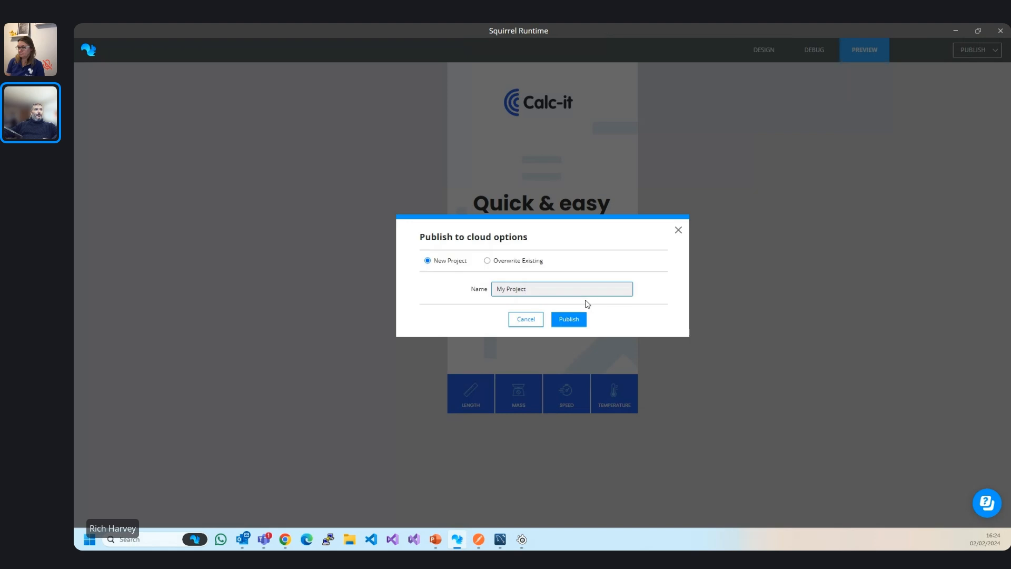
pyautogui.click(549, 293)
pyautogui.hotkey('ctrl', 'v')
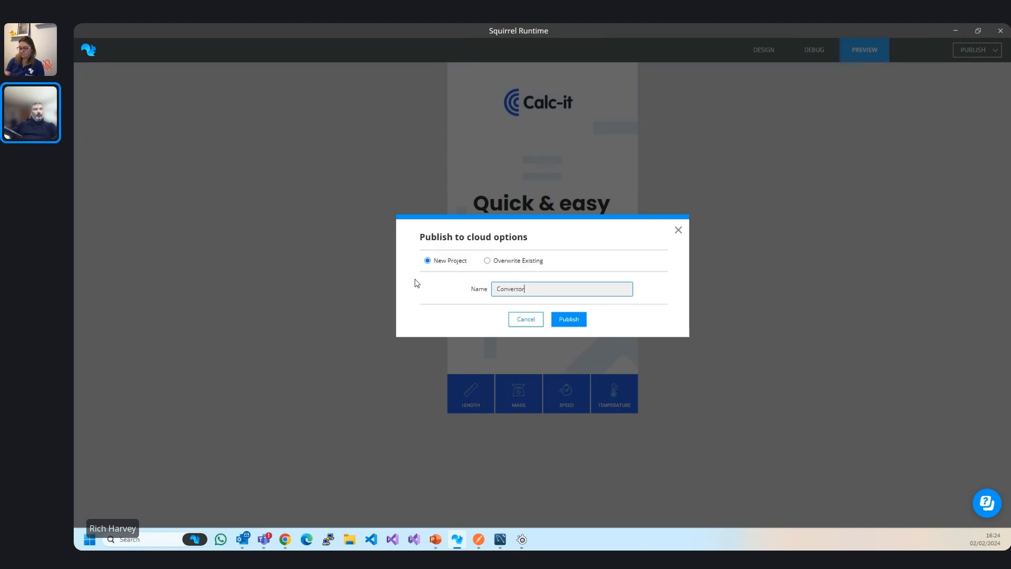
pyautogui.click(575, 319)
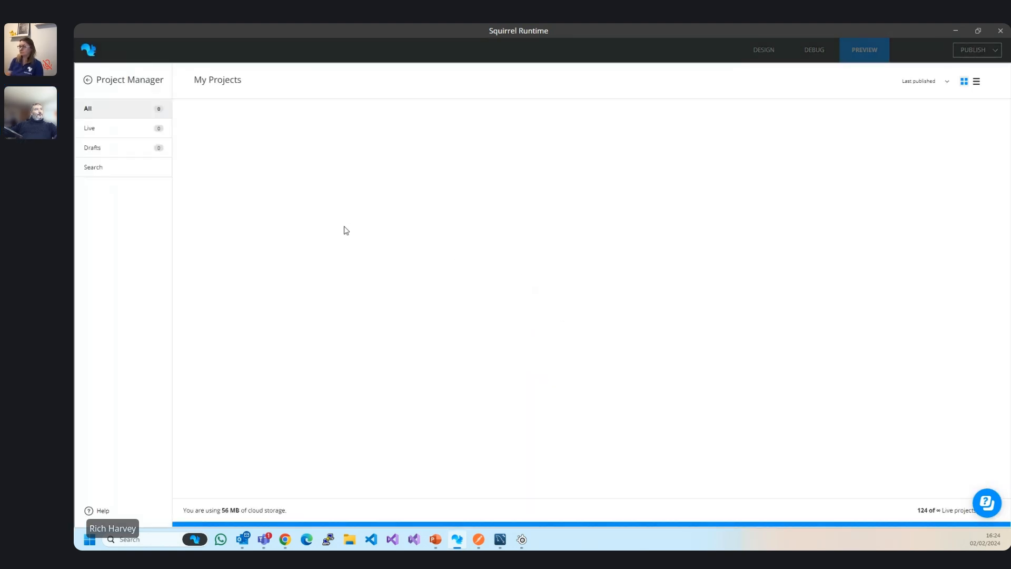
pyautogui.click(204, 127)
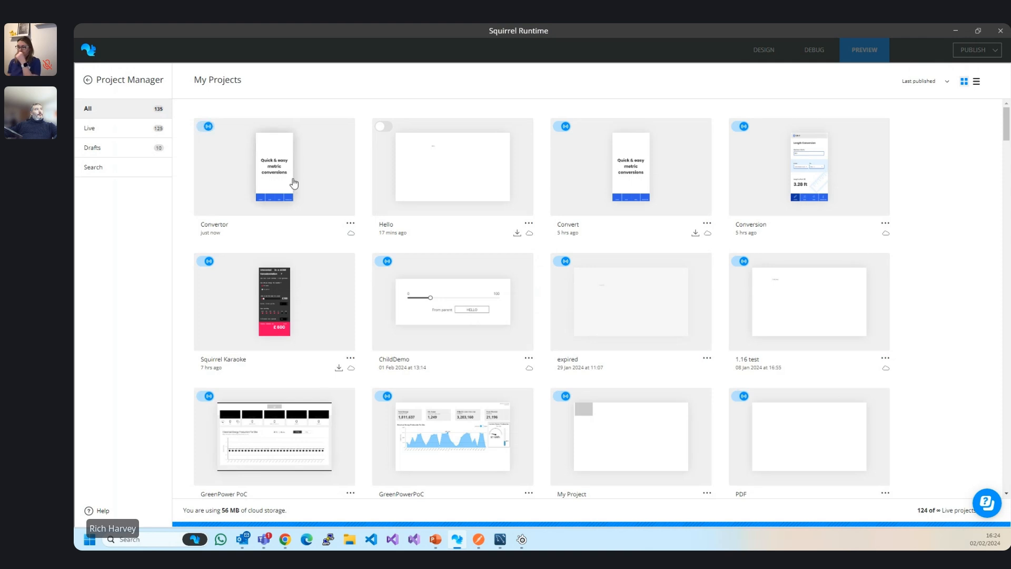
pyautogui.click(282, 180)
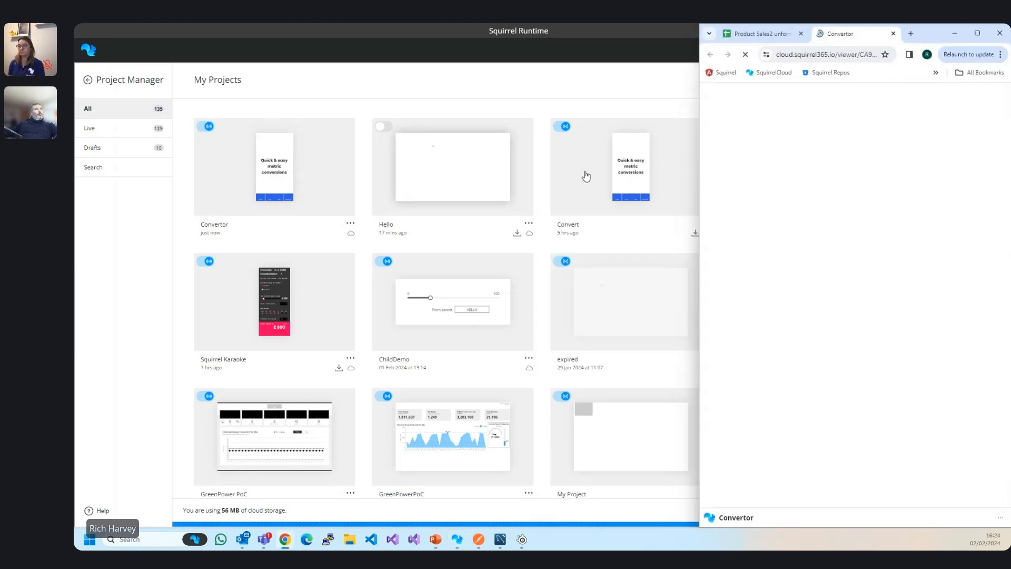